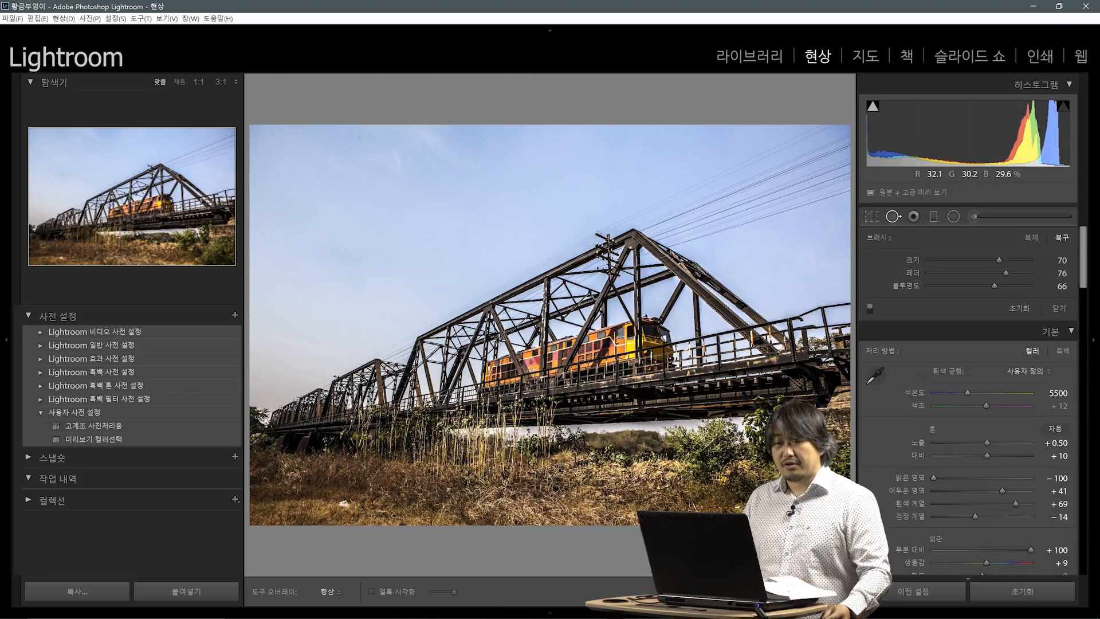
# Step: Visualize the spots in the train bridge photo and heal three dust spots in the upper-left part of the sky
pyautogui.click(373, 590)
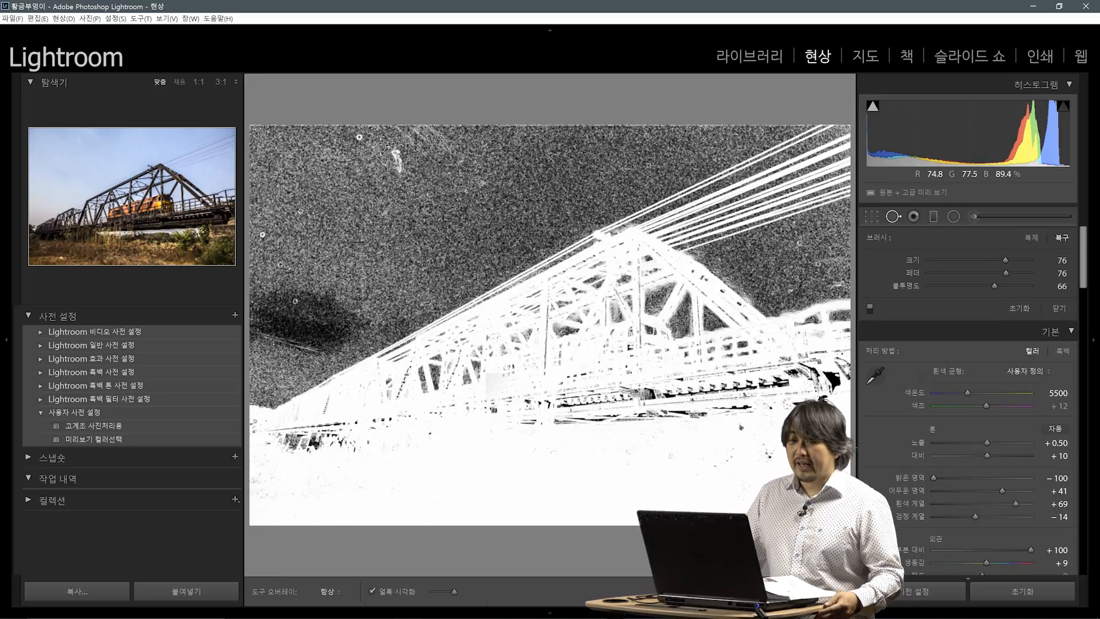
pyautogui.click(358, 138)
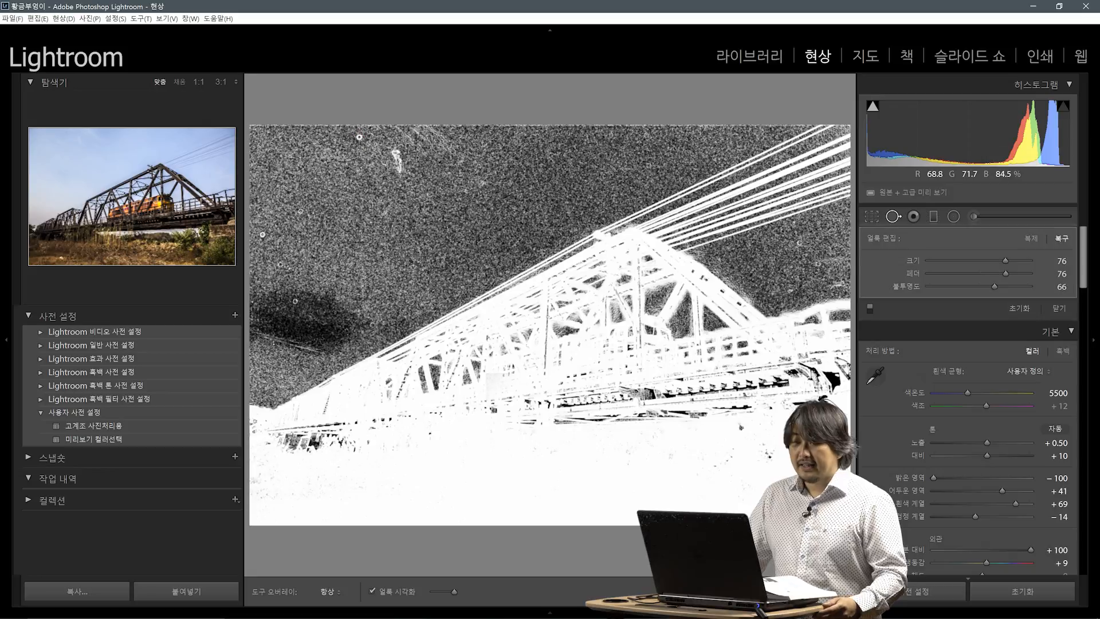
pyautogui.click(261, 235)
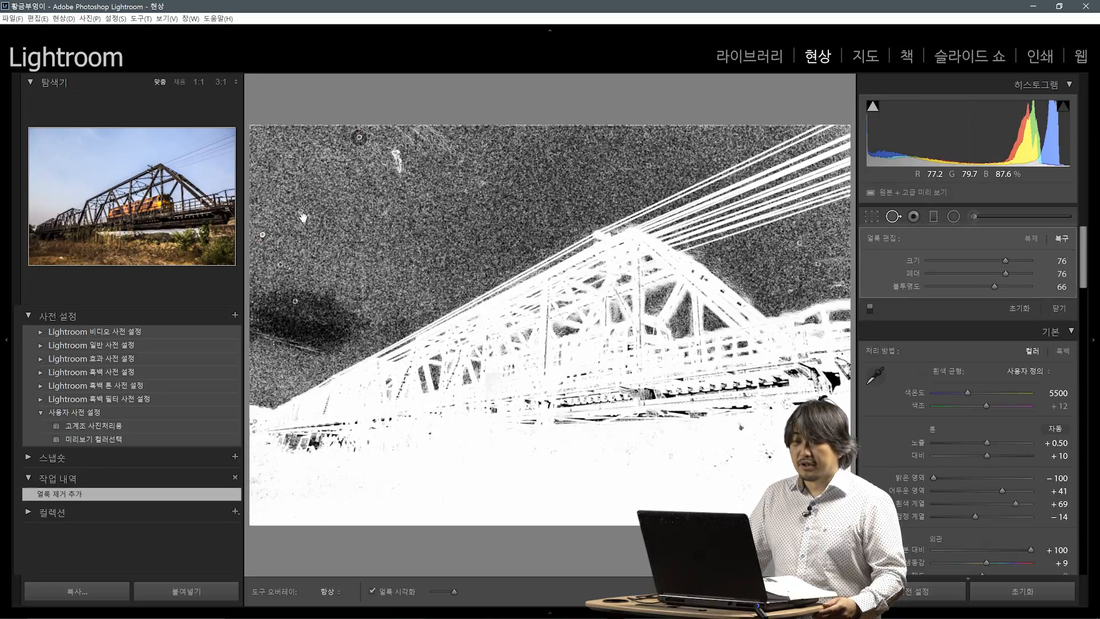
pyautogui.click(282, 200)
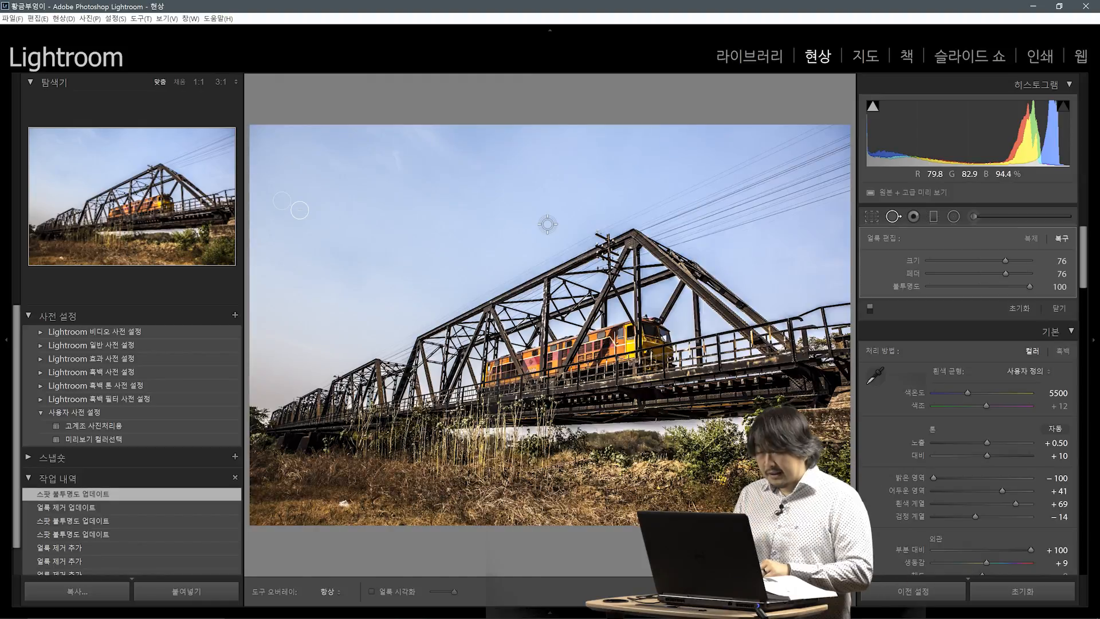
# Step: Visualize the spots with a lower threshold and brush-heal the elongated mark in the upper-left sky above the bridge
pyautogui.click(372, 592)
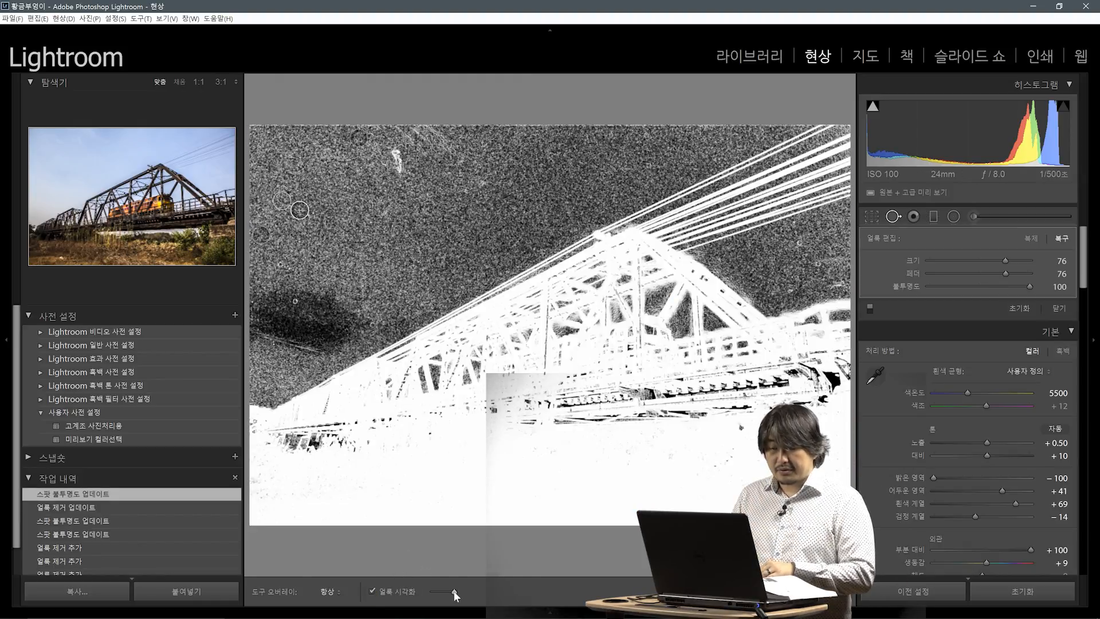
pyautogui.moveTo(436, 596)
pyautogui.mouseDown()
pyautogui.moveTo(461, 594)
pyautogui.moveTo(449, 594)
pyautogui.mouseUp()
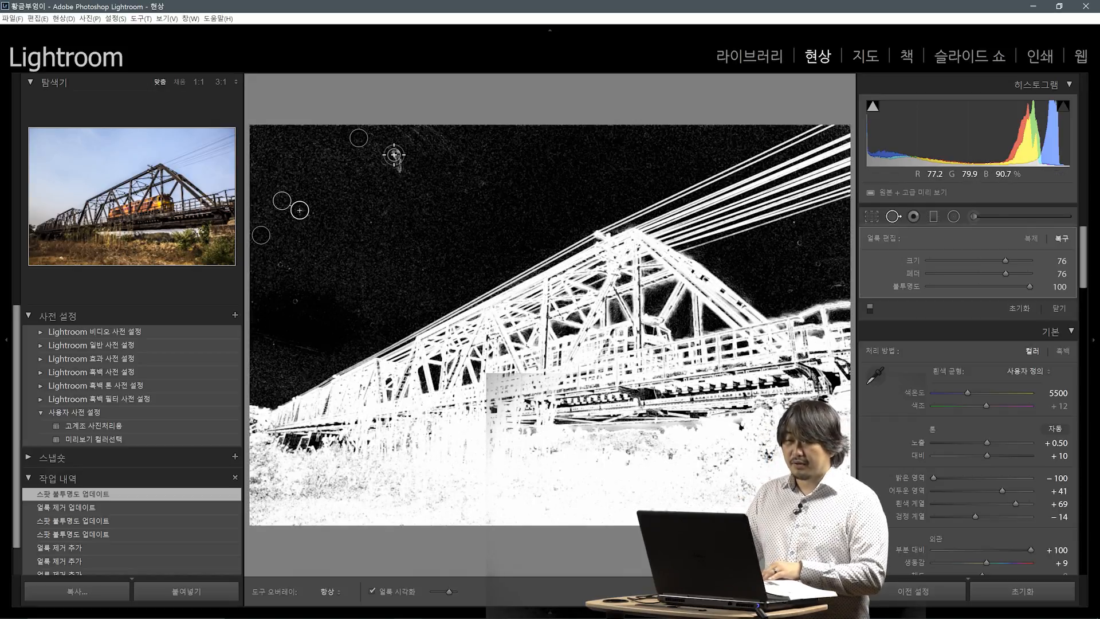
pyautogui.moveTo(394, 155); pyautogui.dragTo(403, 175)
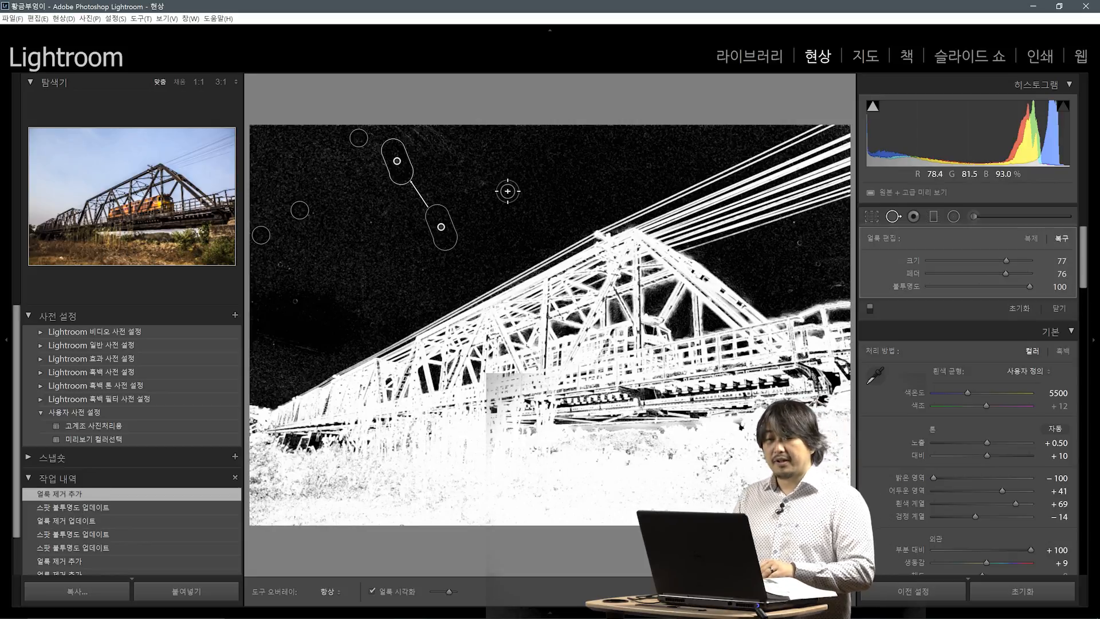
pyautogui.click(373, 591)
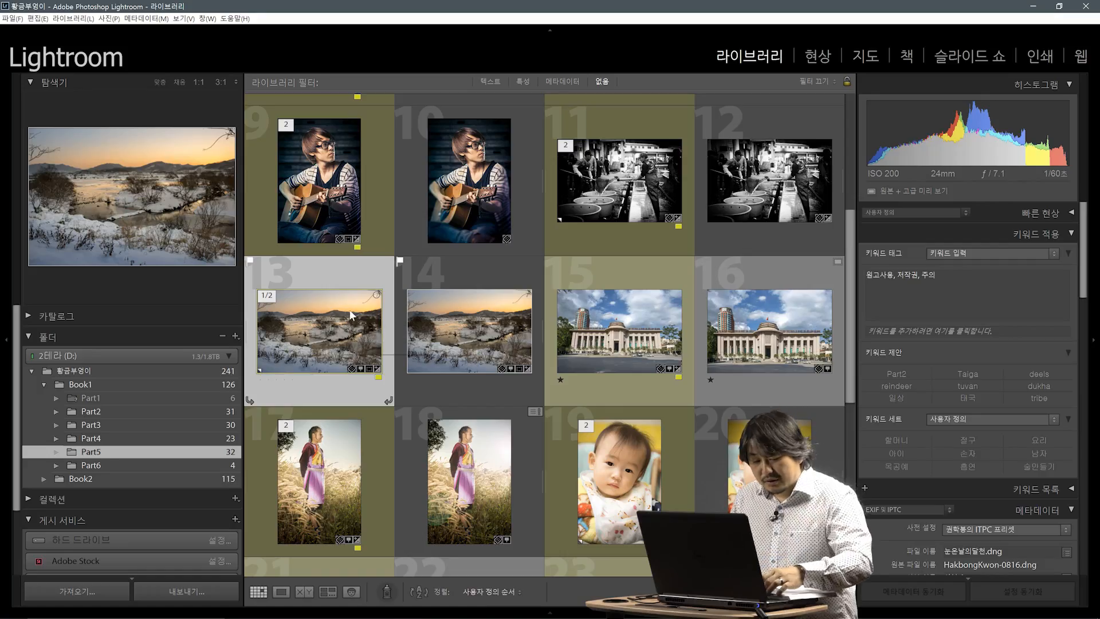
# Step: Open the snowy river photo for developing and switch 색수차 제거 (Remove Chromatic Aberration) on and off in its lens corrections
pyautogui.press('d')
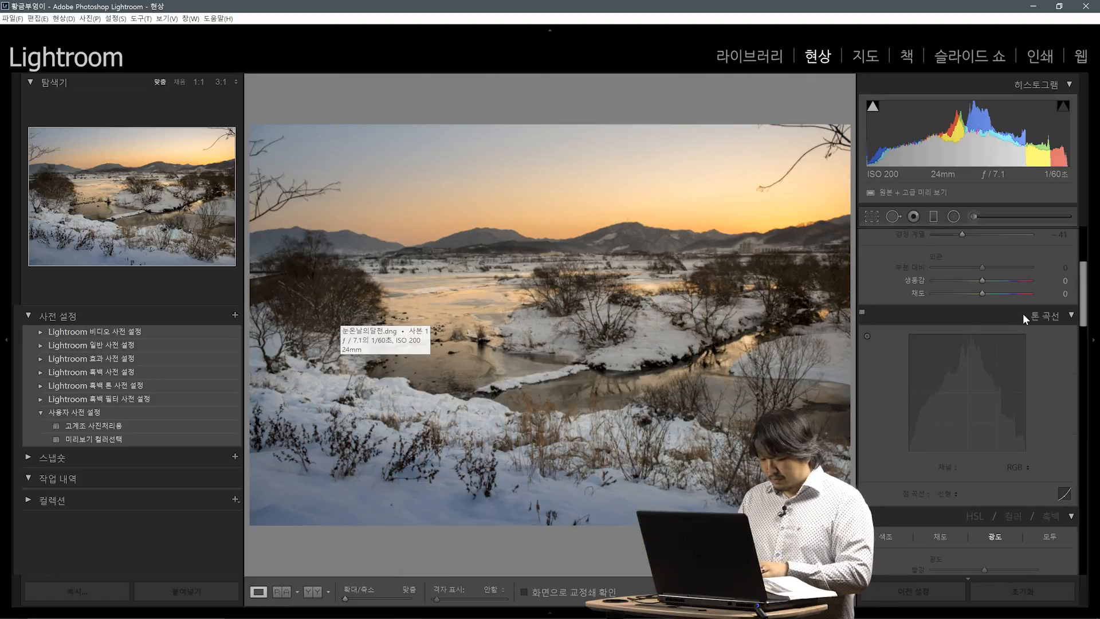
pyautogui.scroll(-3, 1023, 314)
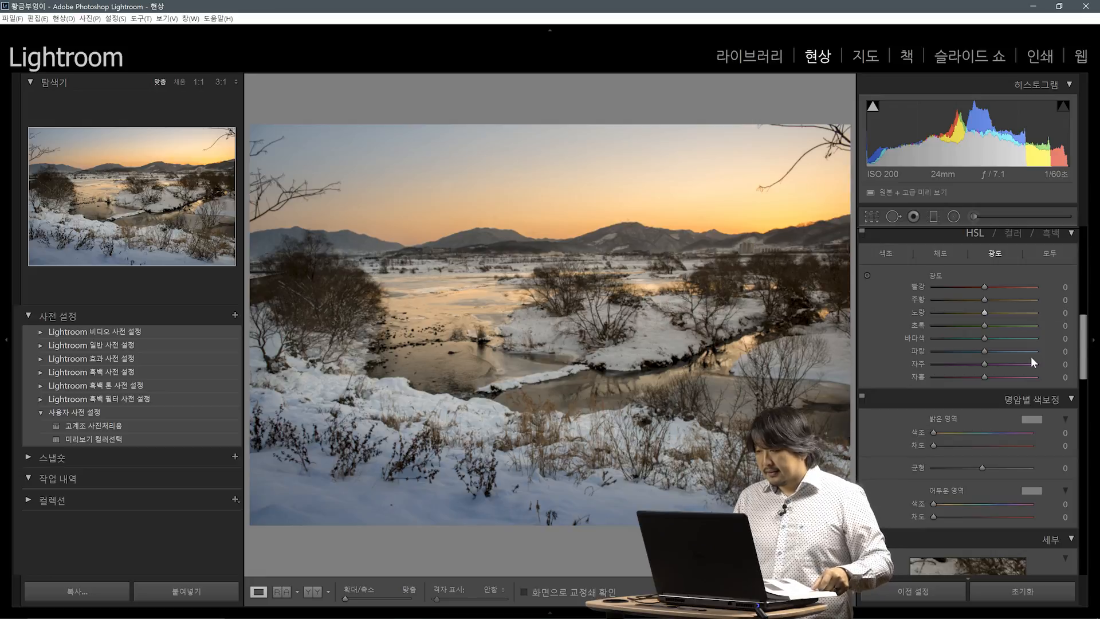
pyautogui.scroll(-10, 1075, 417)
pyautogui.scroll(-5, 1075, 436)
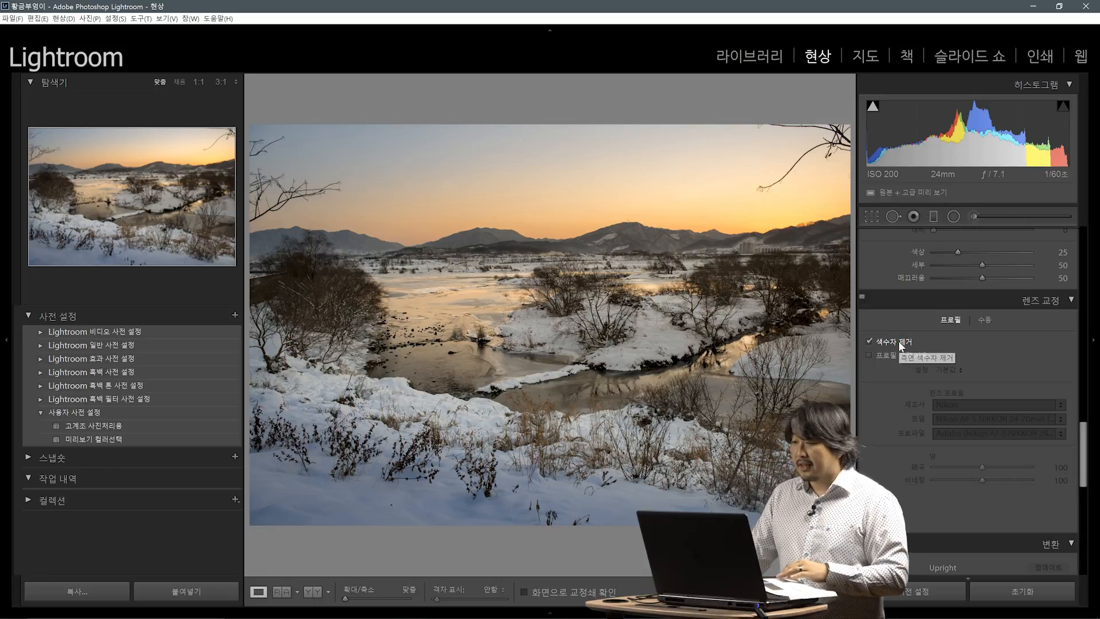
pyautogui.click(899, 342)
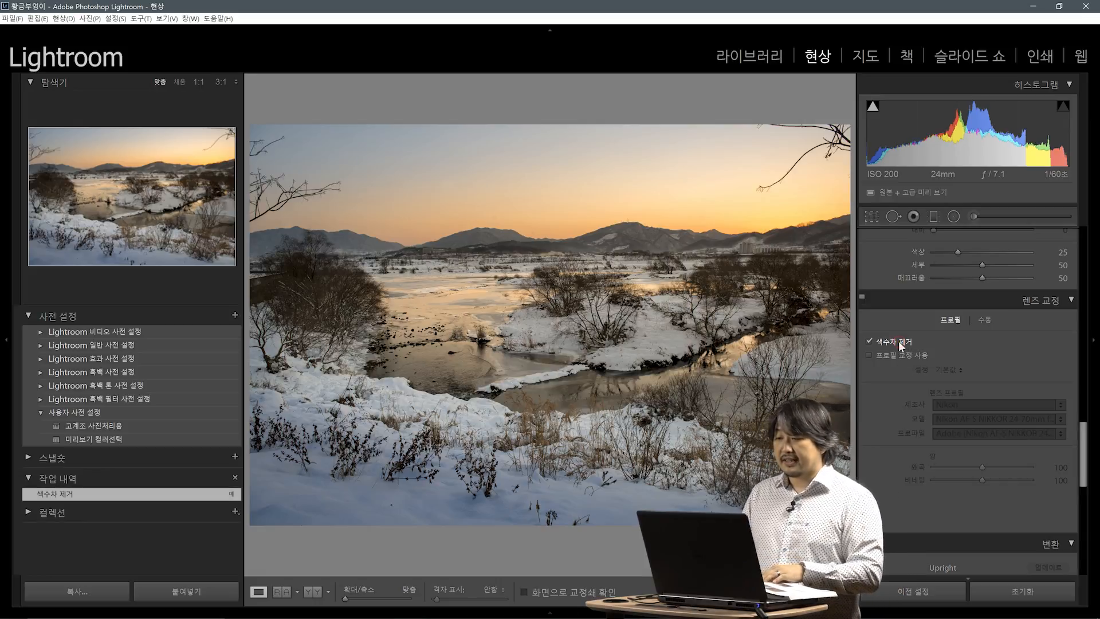
pyautogui.click(898, 341)
# Step: Magnify the bare branches to 3:1, compare them with and without 색수차 제거 (Remove Chromatic Aberration), and leave the correction enabled
pyautogui.click(281, 184)
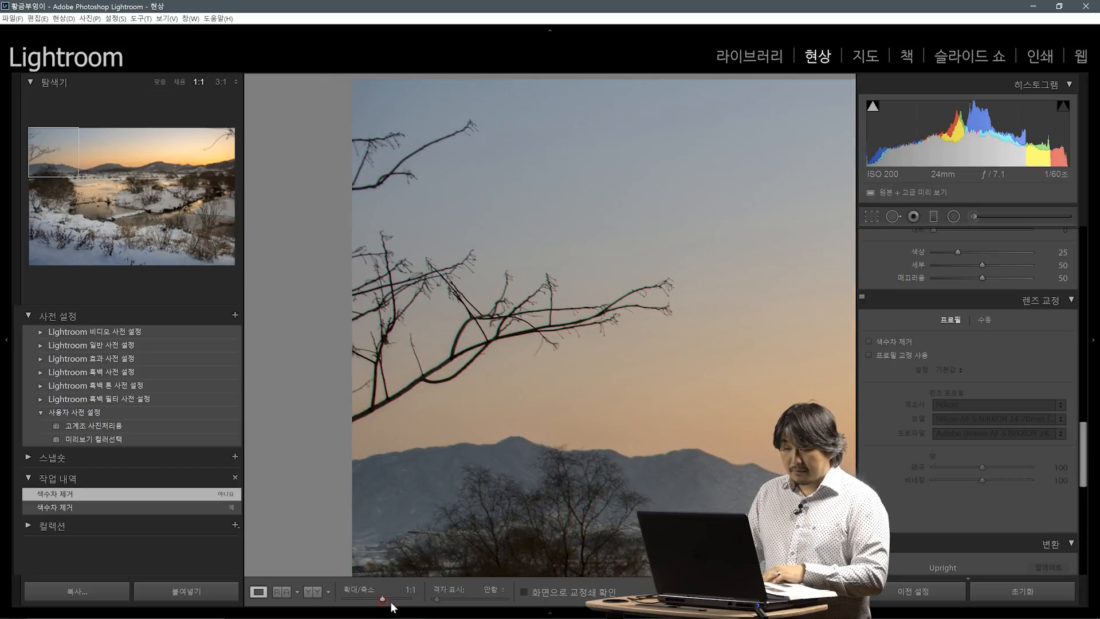
pyautogui.moveTo(382, 602); pyautogui.dragTo(393, 602)
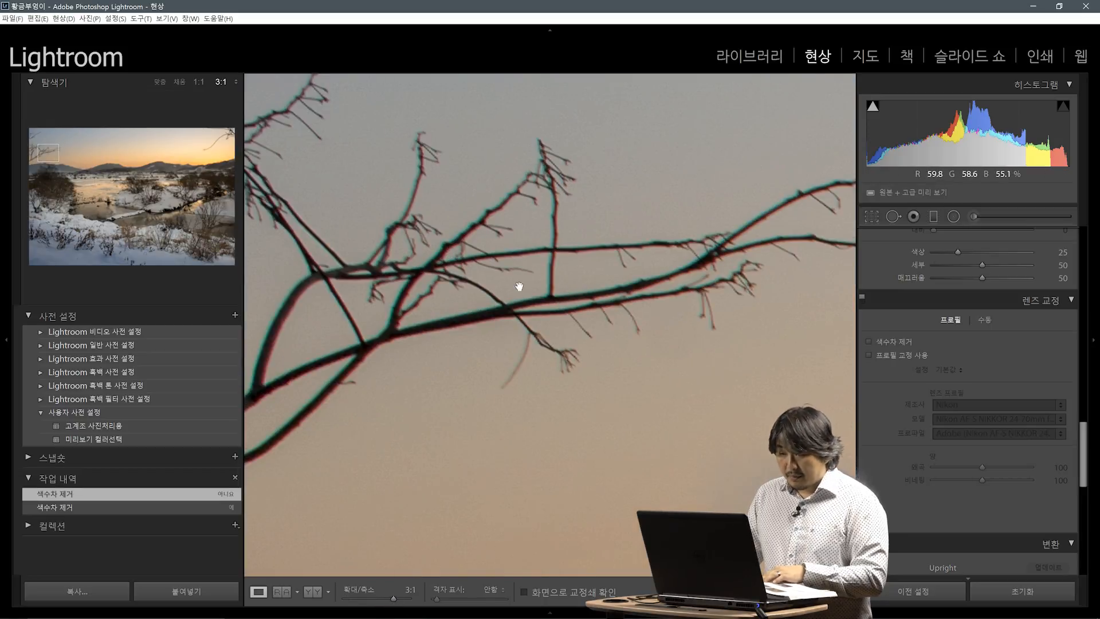
pyautogui.moveTo(396, 597); pyautogui.dragTo(391, 596)
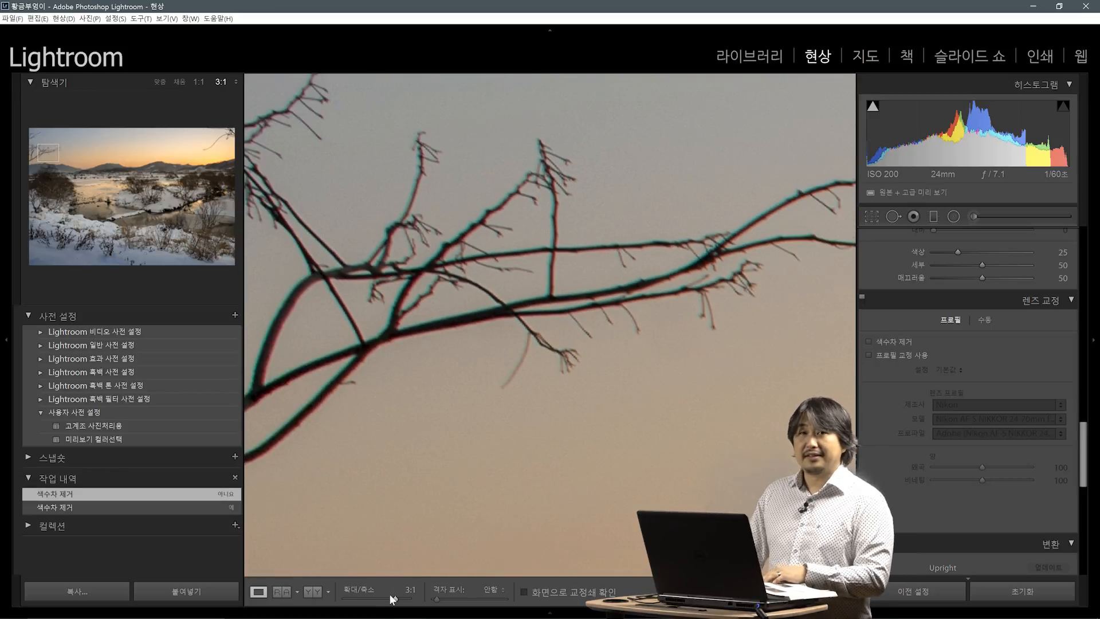
pyautogui.click(870, 341)
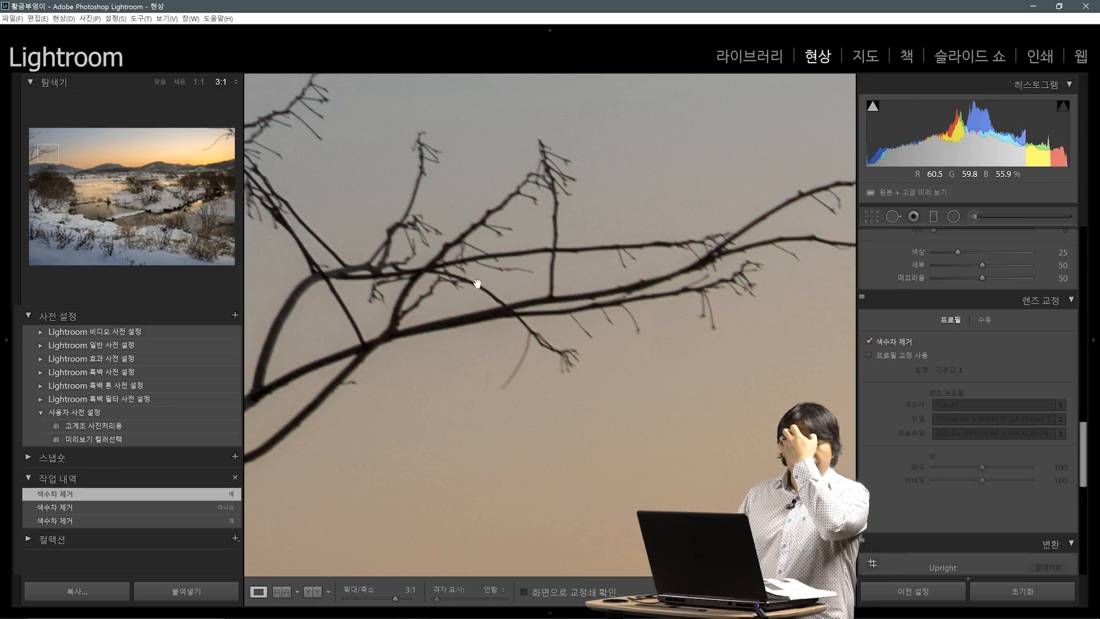
pyautogui.click(870, 341)
pyautogui.click(869, 340)
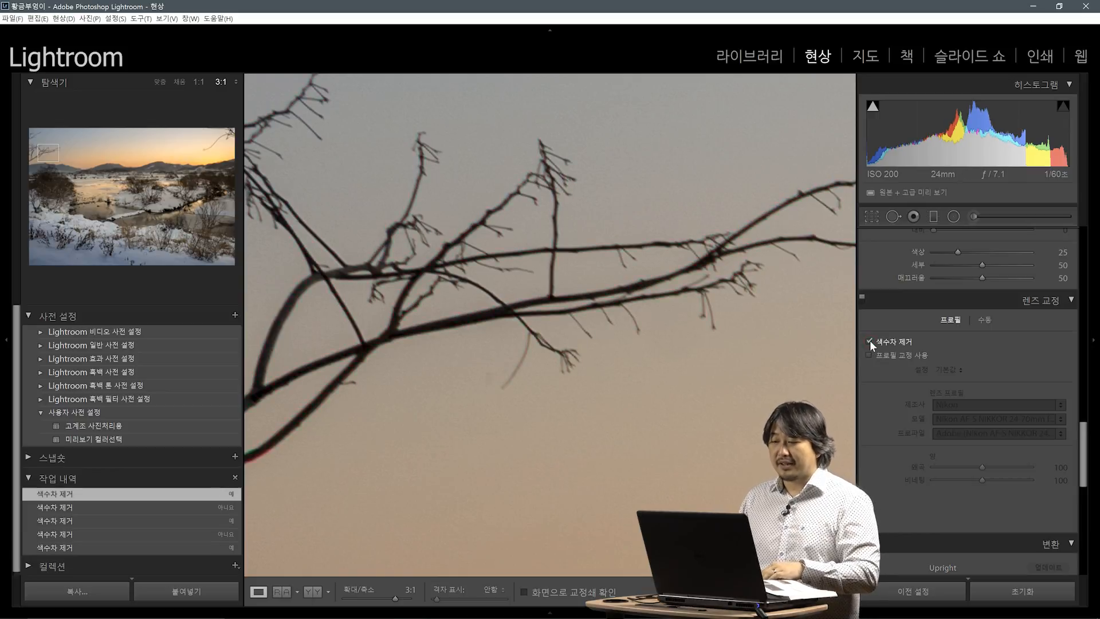
pyautogui.click(870, 340)
pyautogui.click(870, 340)
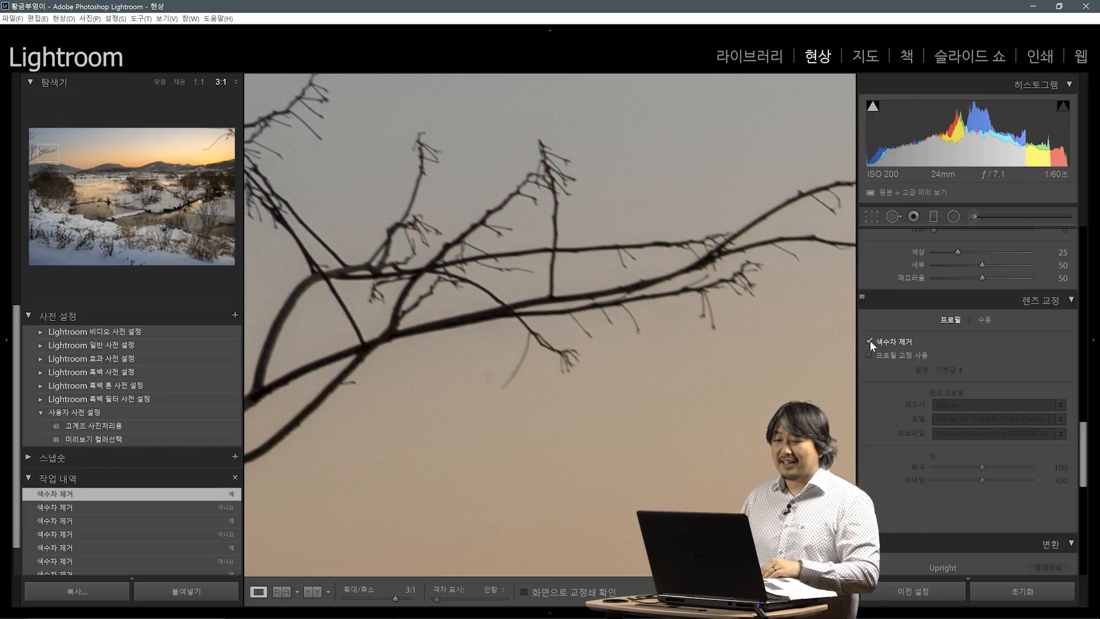
pyautogui.click(870, 341)
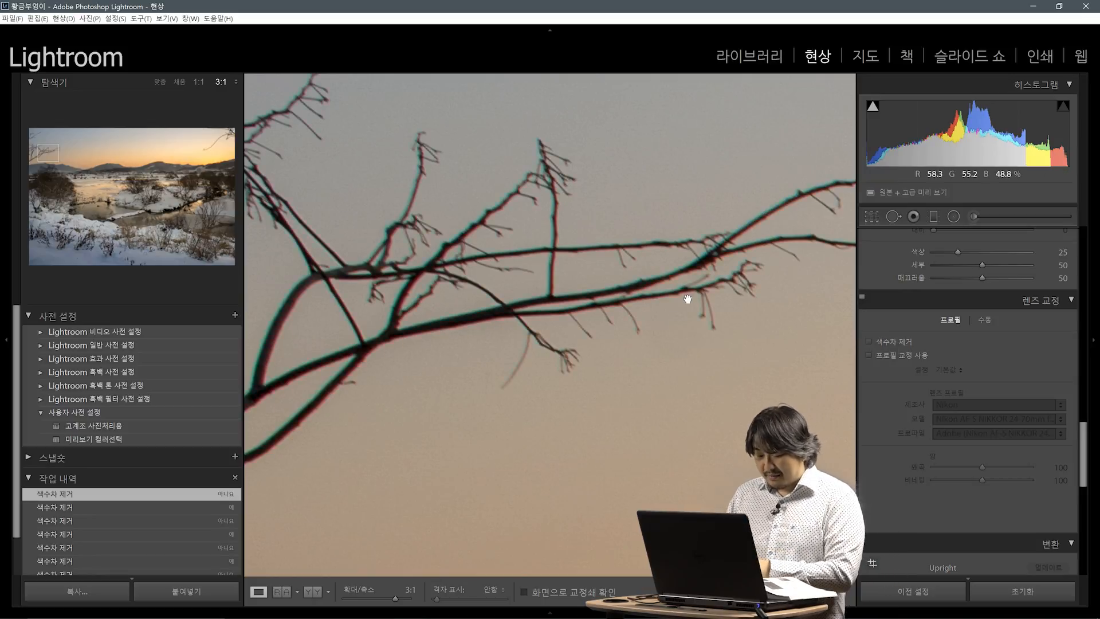
pyautogui.click(885, 343)
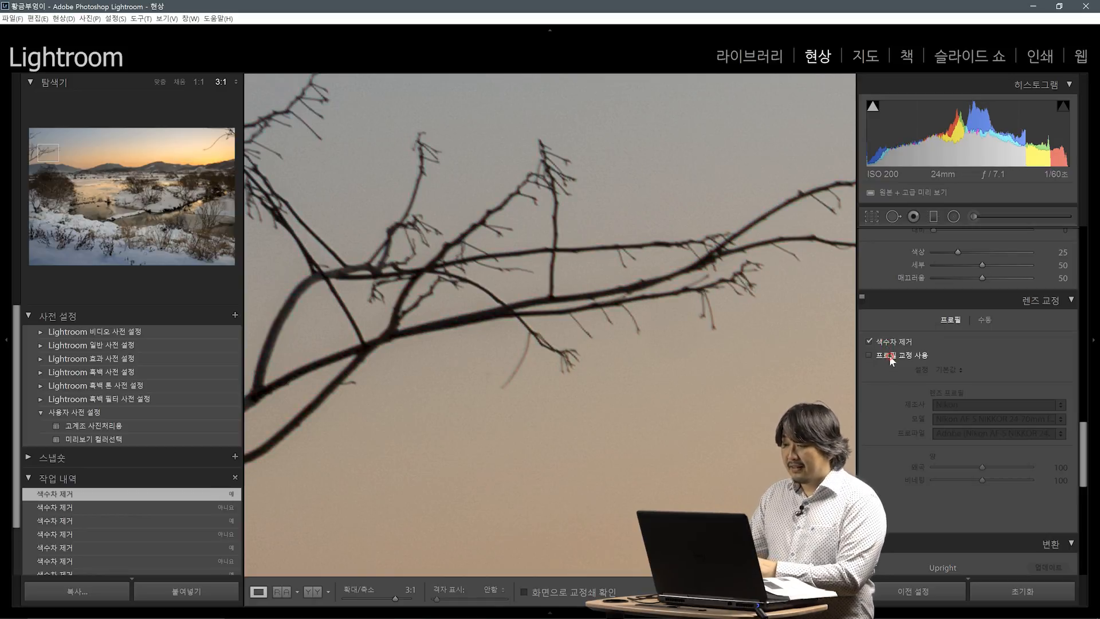
# Step: Enable 프로필 교정 사용 (Enable Profile Corrections) for the river photo and compare the whole image with the correction off and on
pyautogui.click(890, 355)
pyautogui.click(619, 333)
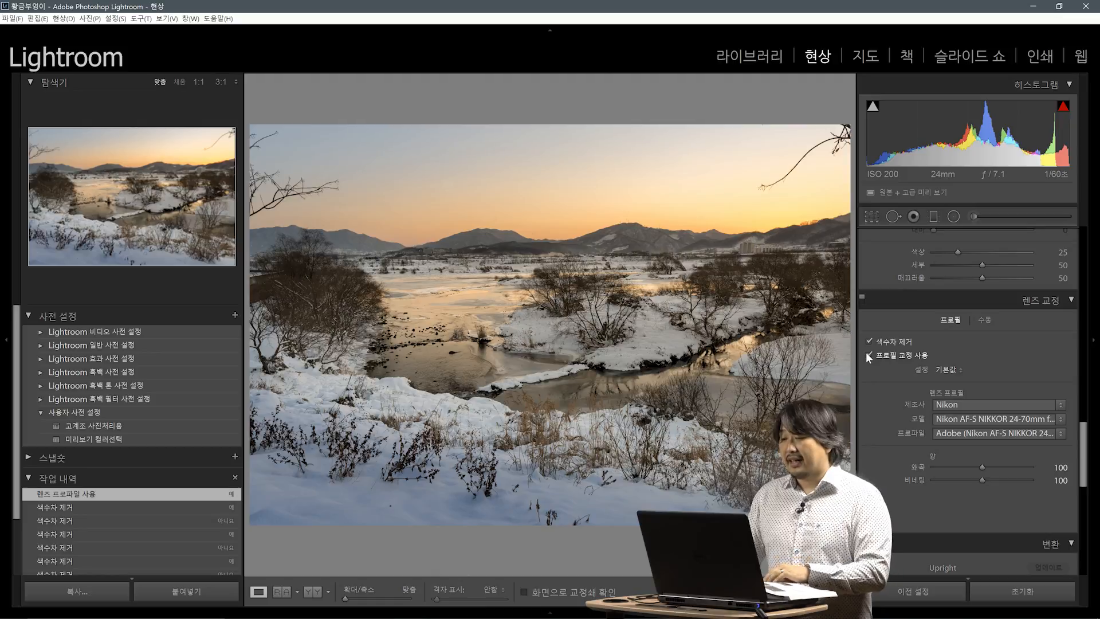
pyautogui.click(867, 356)
pyautogui.click(867, 355)
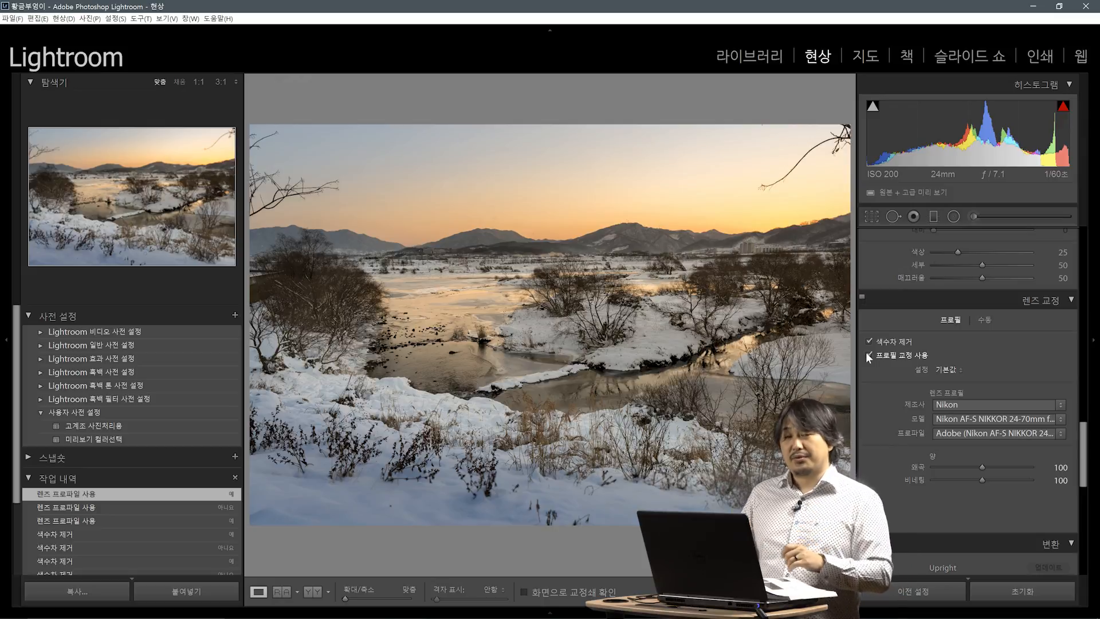
pyautogui.click(871, 353)
pyautogui.click(871, 355)
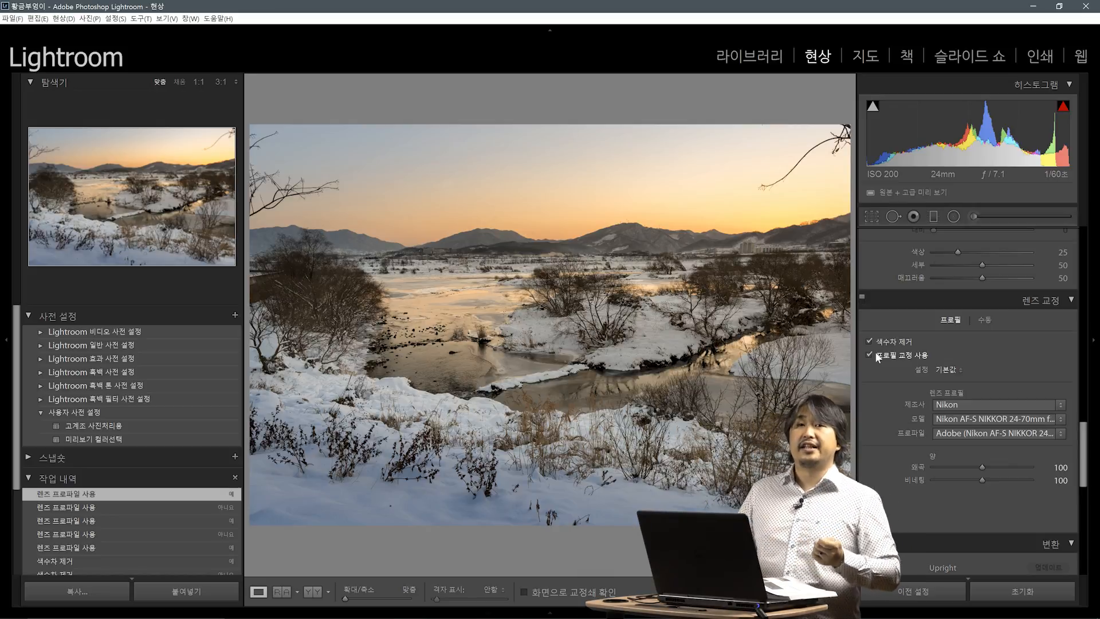
pyautogui.click(987, 319)
pyautogui.click(949, 319)
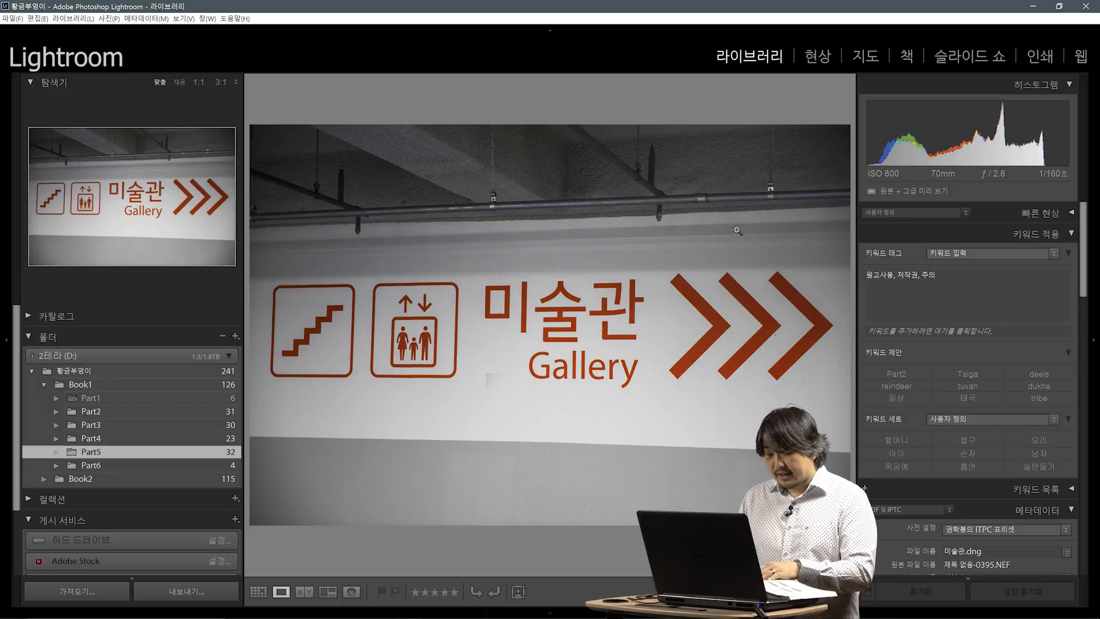
# Step: Compare the uncorrected and corrected versions of the gallery sign photo in the library
pyautogui.press('Right')
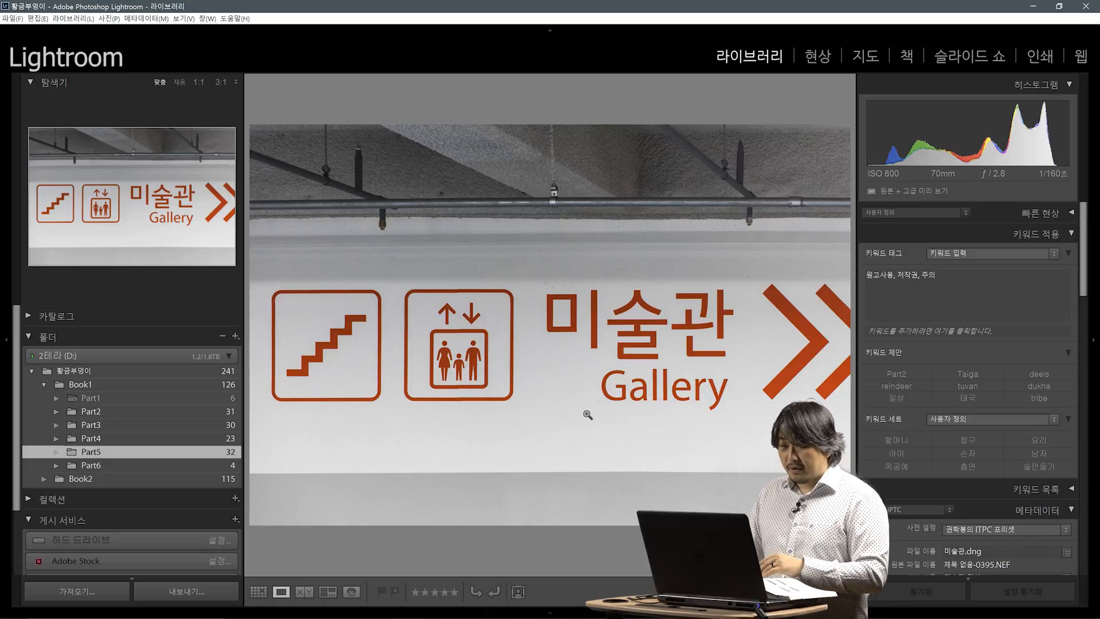
pyautogui.press('Right')
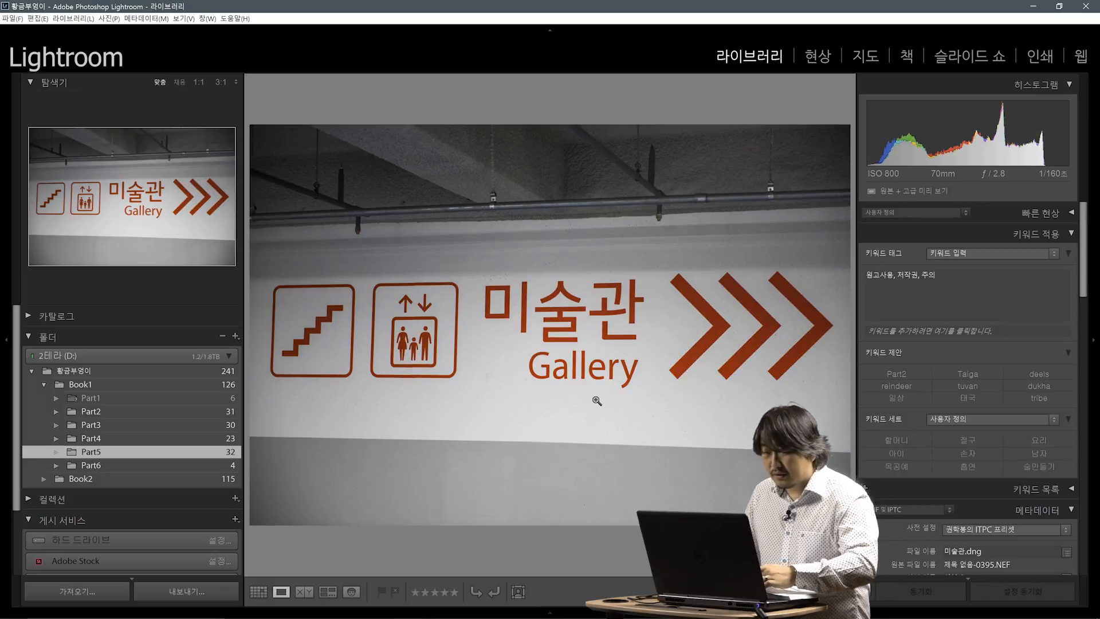
pyautogui.press('g')
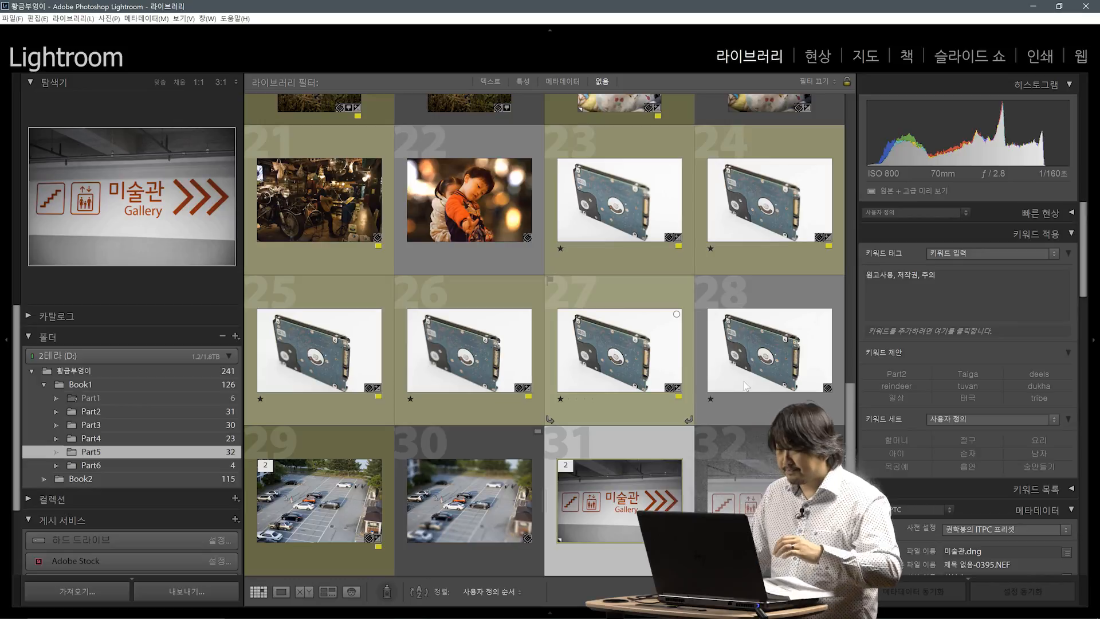
# Step: Open the uncorrected gallery sign photo for developing and enable both 색수차 제거 and 프로필 교정 사용 in its lens corrections
pyautogui.press('d')
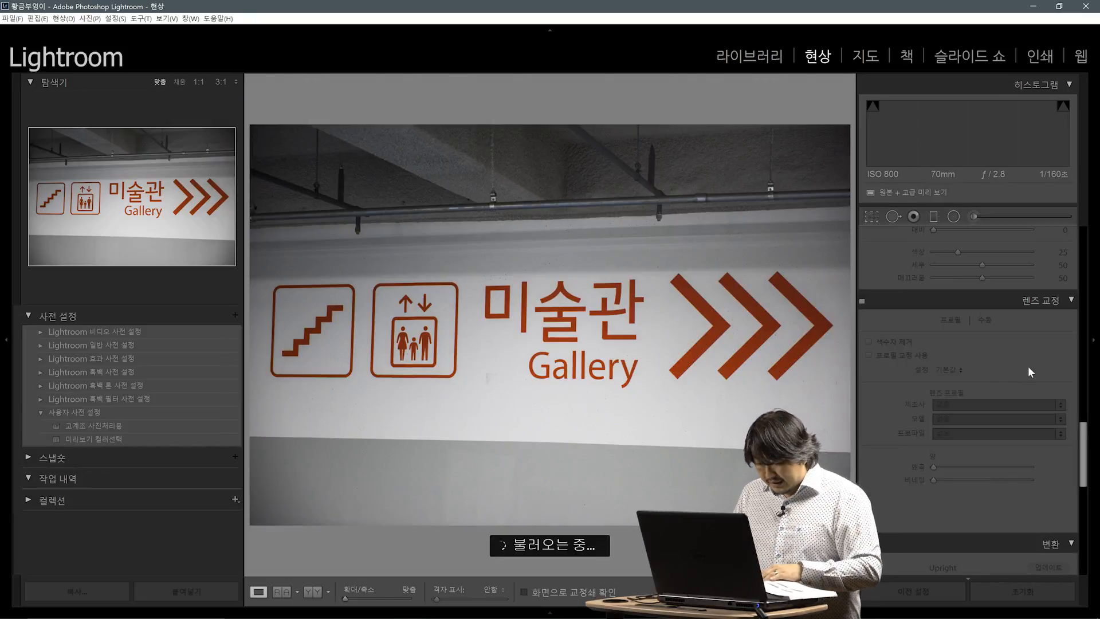
pyautogui.scroll(-4, 1028, 369)
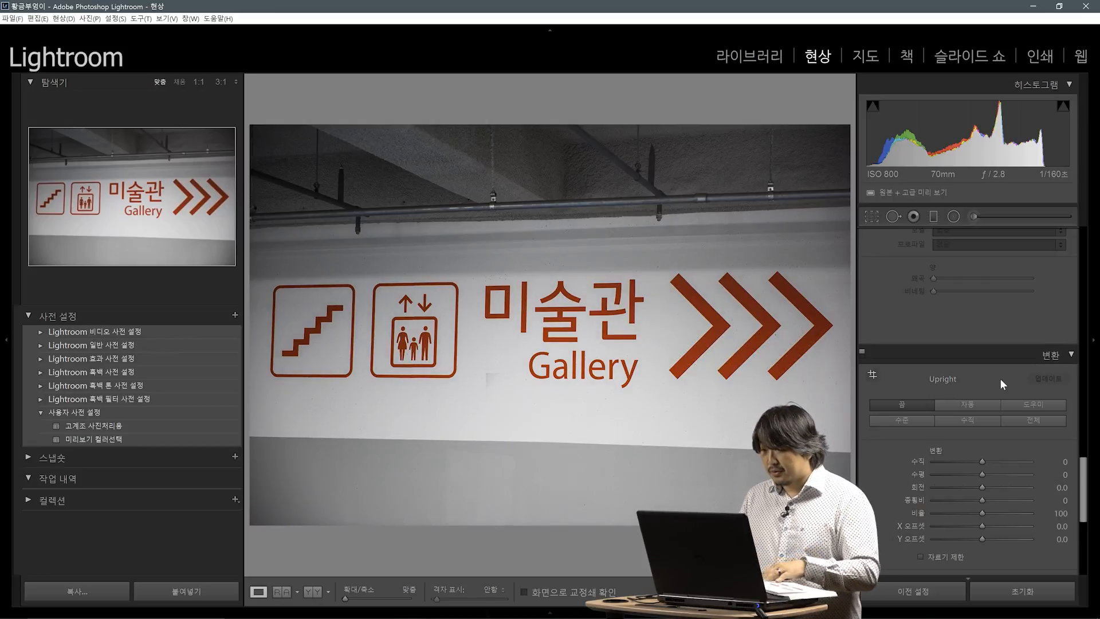
pyautogui.scroll(2, 988, 370)
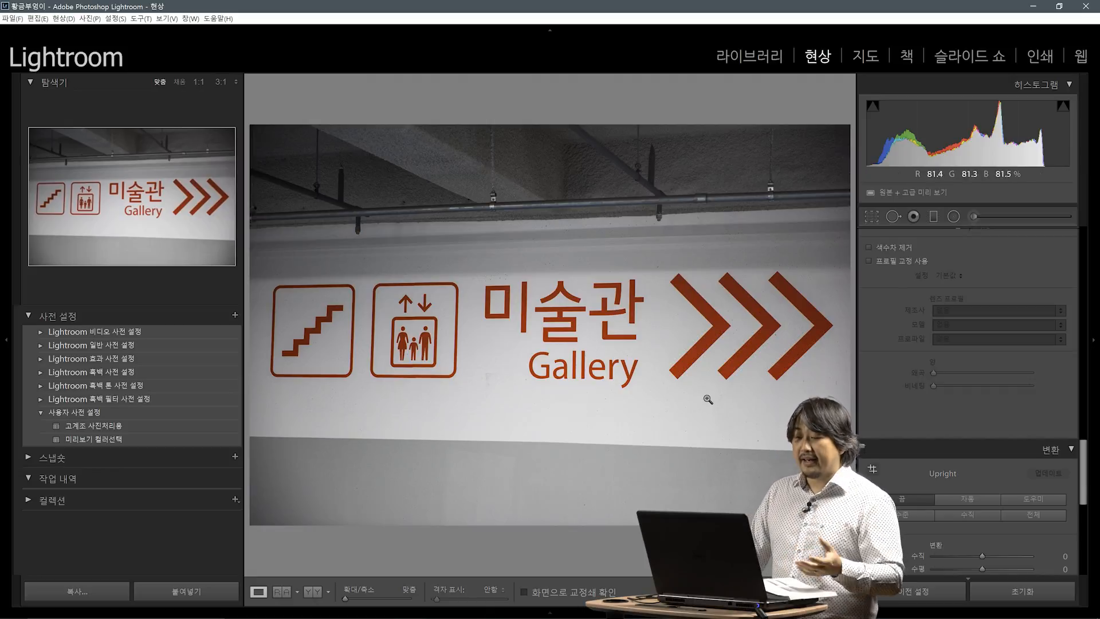
pyautogui.click(891, 252)
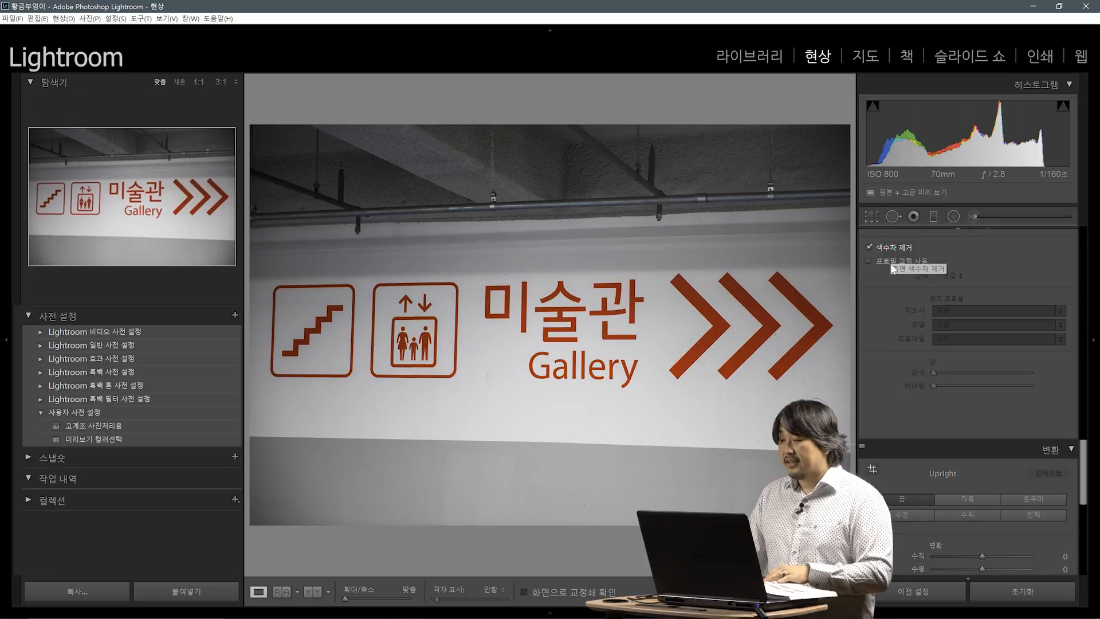
pyautogui.click(896, 261)
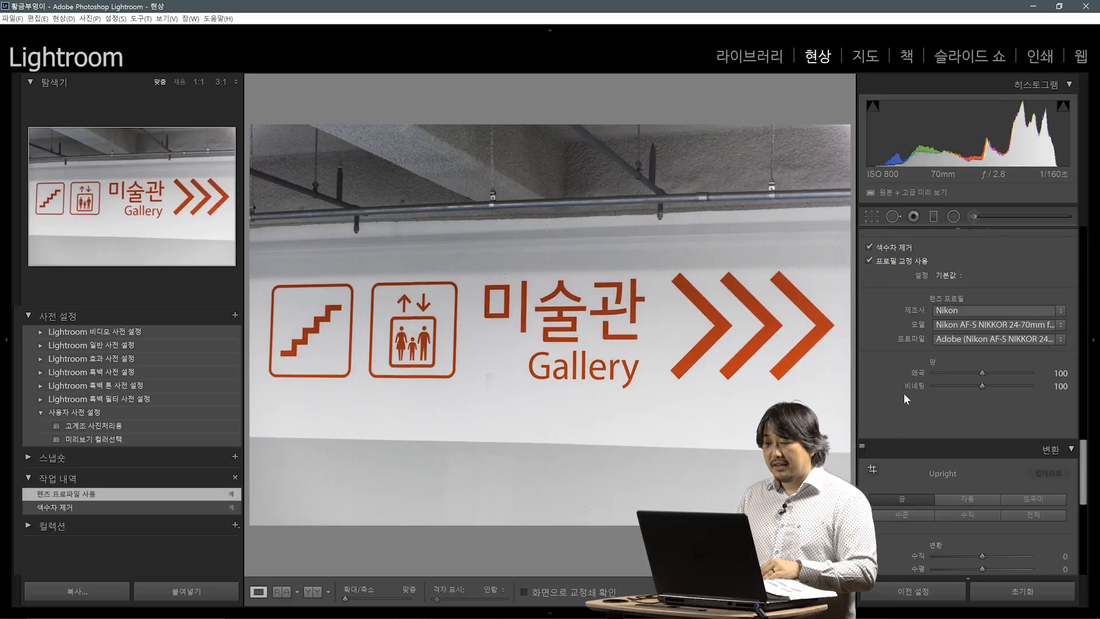
# Step: Try the Upright modes 도우미 (Guided) and 수직 (Vertical) on the gallery sign photo, and apply 전체 (Full)
pyautogui.scroll(-4, 892, 375)
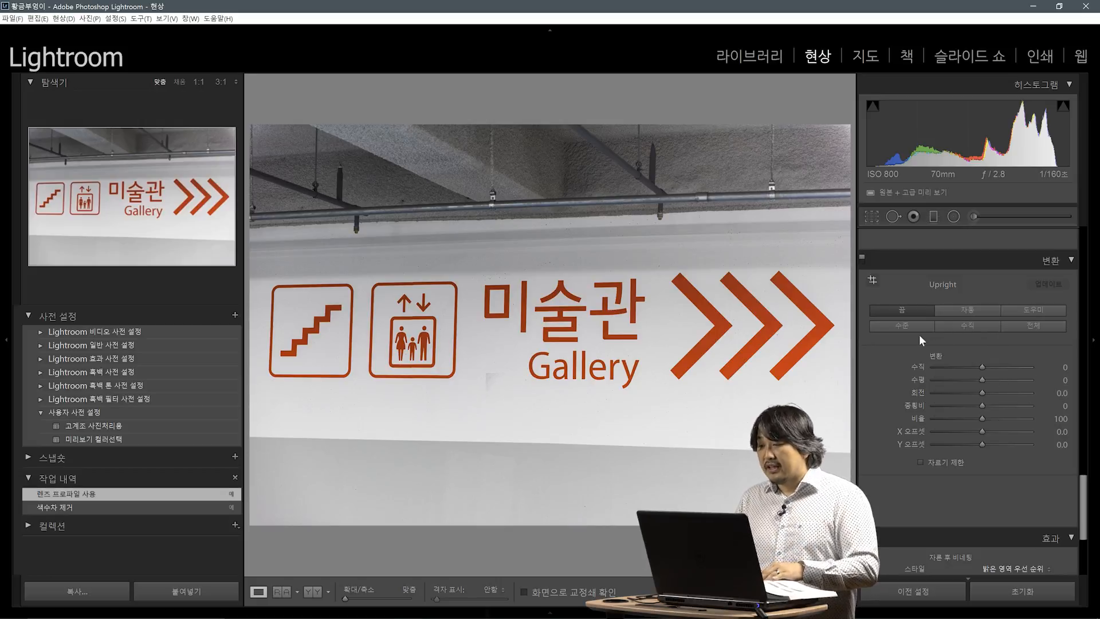
pyautogui.click(1005, 311)
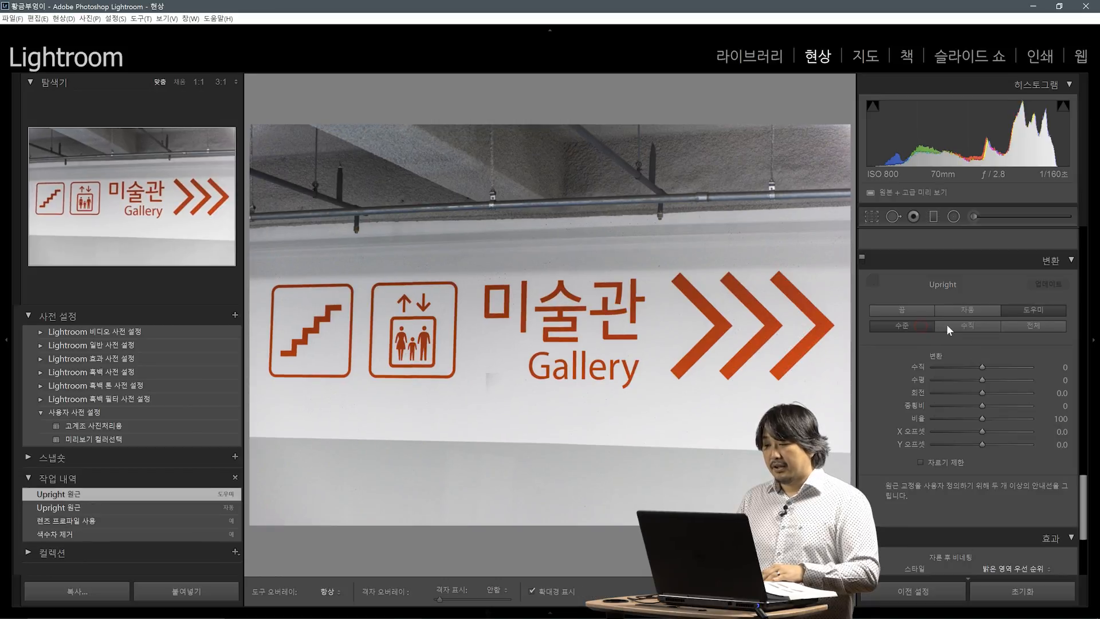
pyautogui.click(967, 325)
pyautogui.click(1026, 325)
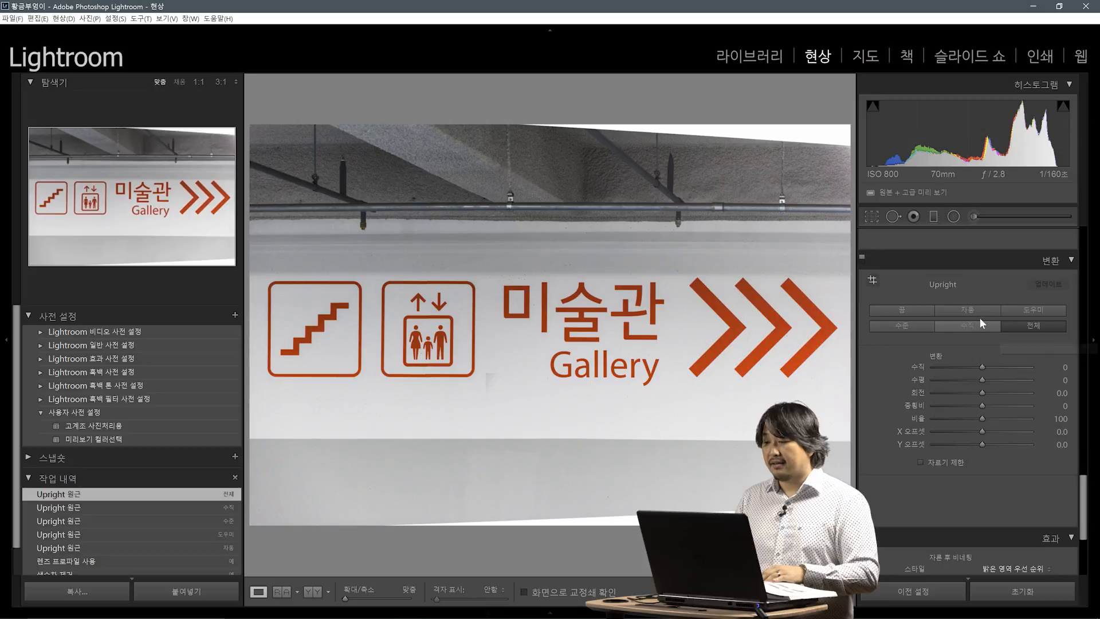
# Step: Reset Upright to 끔 (Off), choose 도우미 (Guided), and draw horizontal guides along the wall edge below the pipe and the lower grey band
pyautogui.click(916, 310)
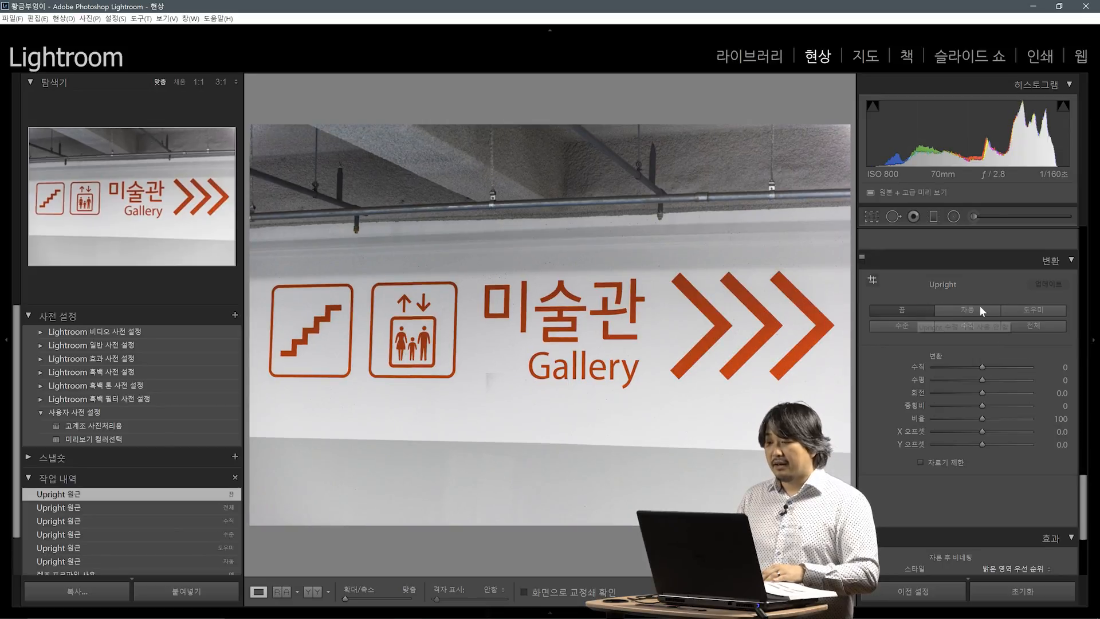
pyautogui.click(1023, 311)
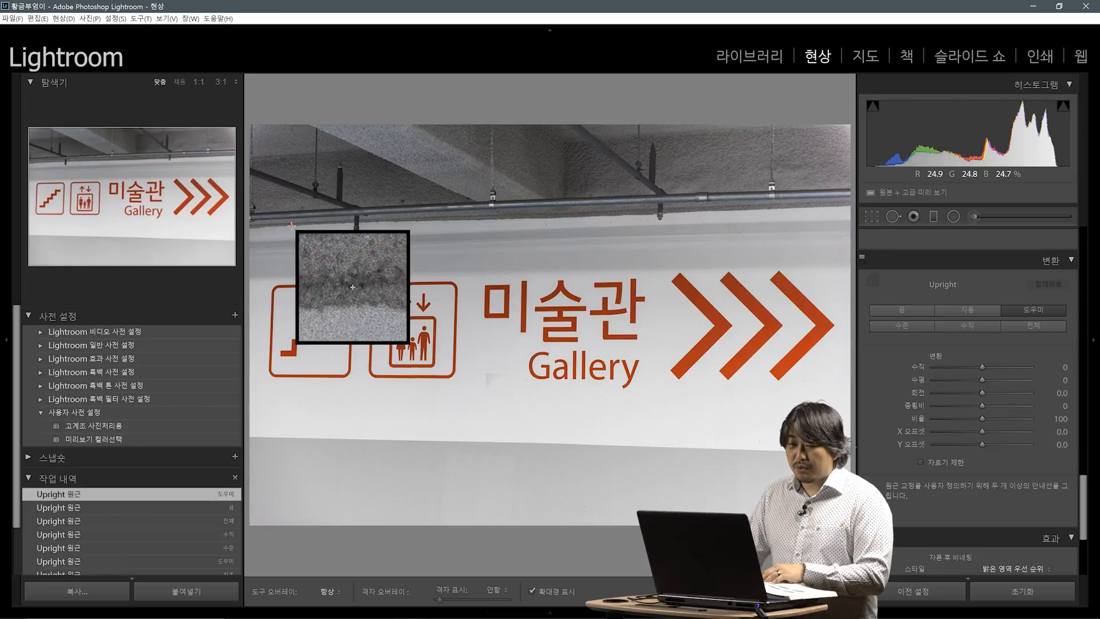
pyautogui.moveTo(290, 224); pyautogui.dragTo(833, 204)
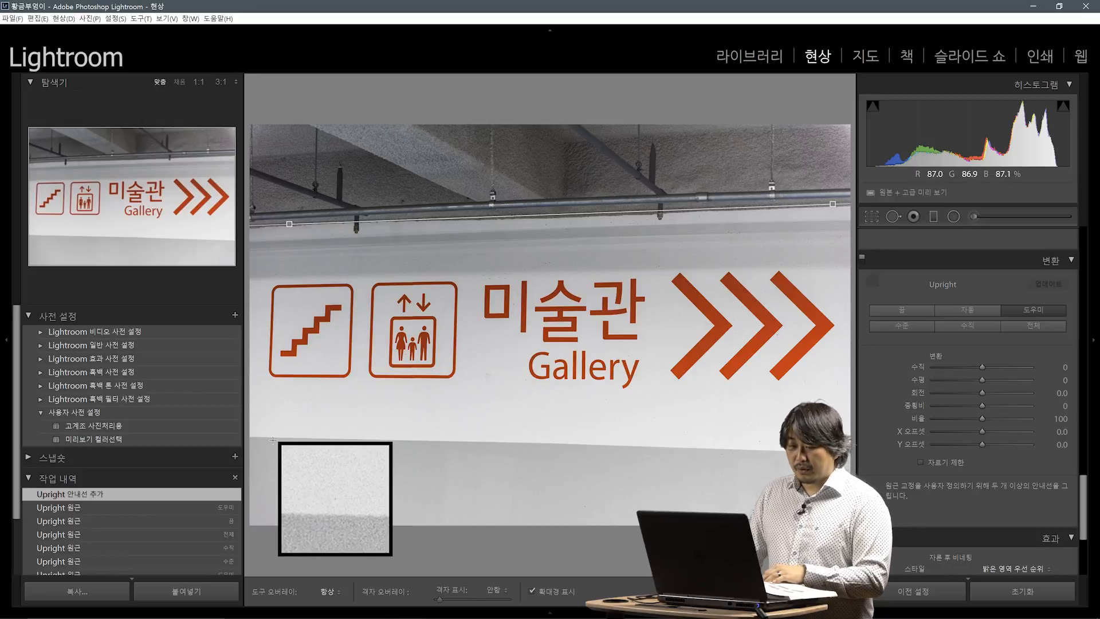
pyautogui.moveTo(269, 436); pyautogui.dragTo(819, 454)
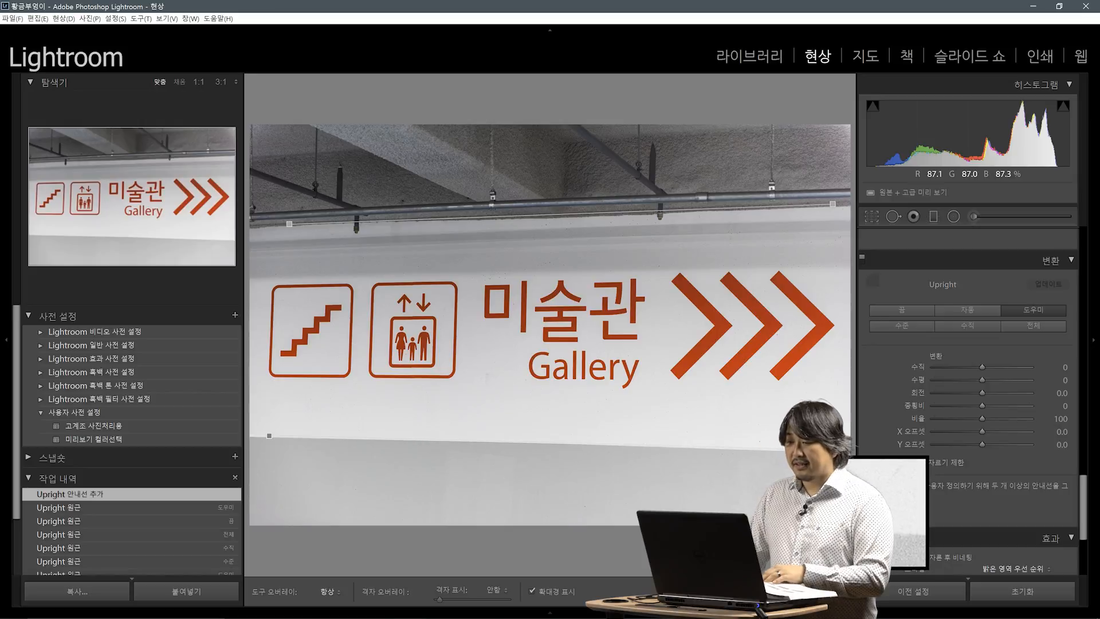
pyautogui.moveTo(819, 454); pyautogui.dragTo(825, 455)
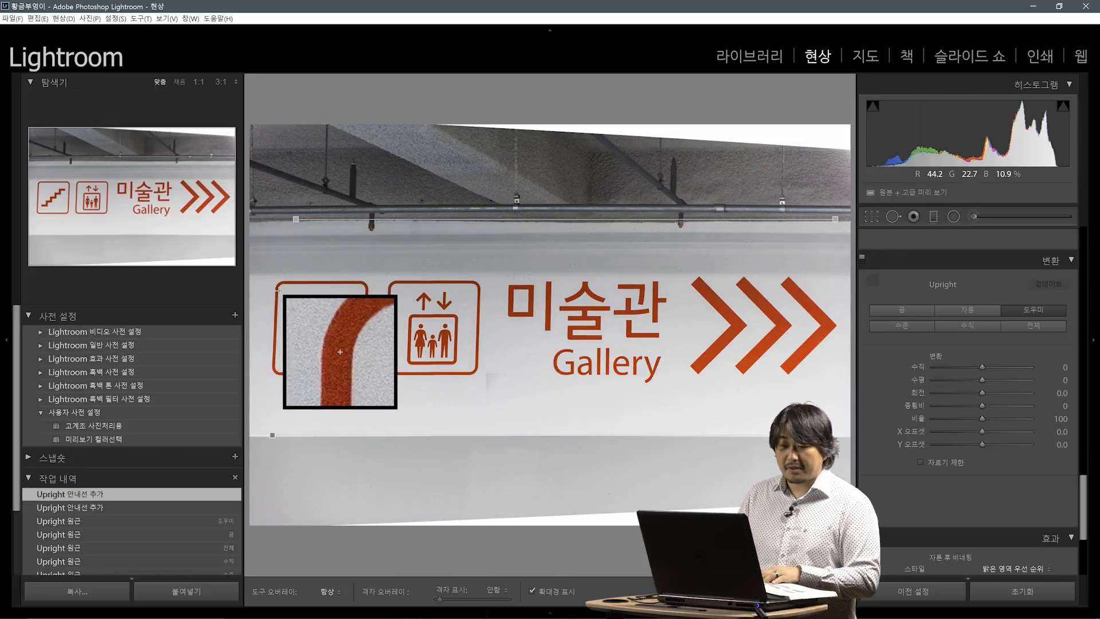
# Step: Draw vertical guides along the stairs frame's left side and the last arrow's tips, and enable 자르기 제한 (Constrain Crop)
pyautogui.moveTo(276, 289); pyautogui.dragTo(273, 366)
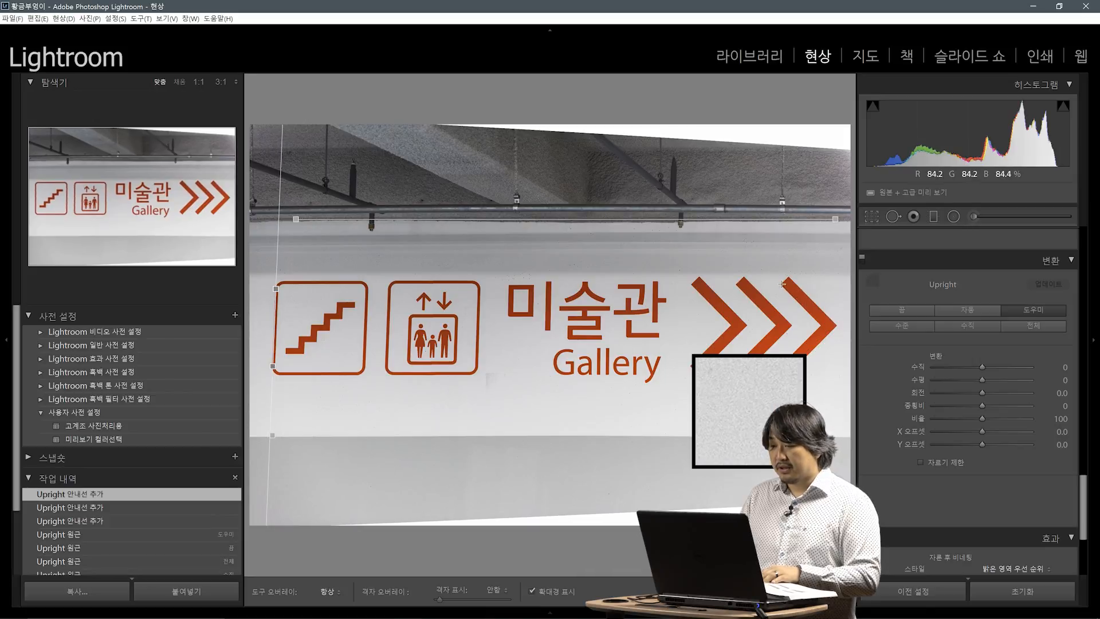
pyautogui.moveTo(781, 285); pyautogui.dragTo(781, 368)
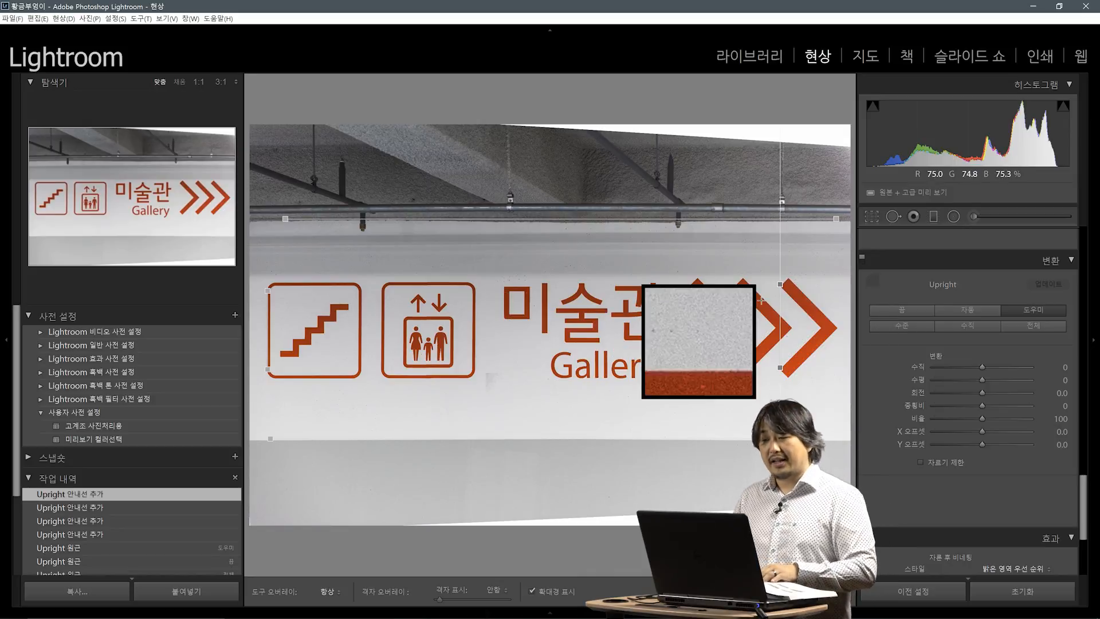
pyautogui.click(918, 462)
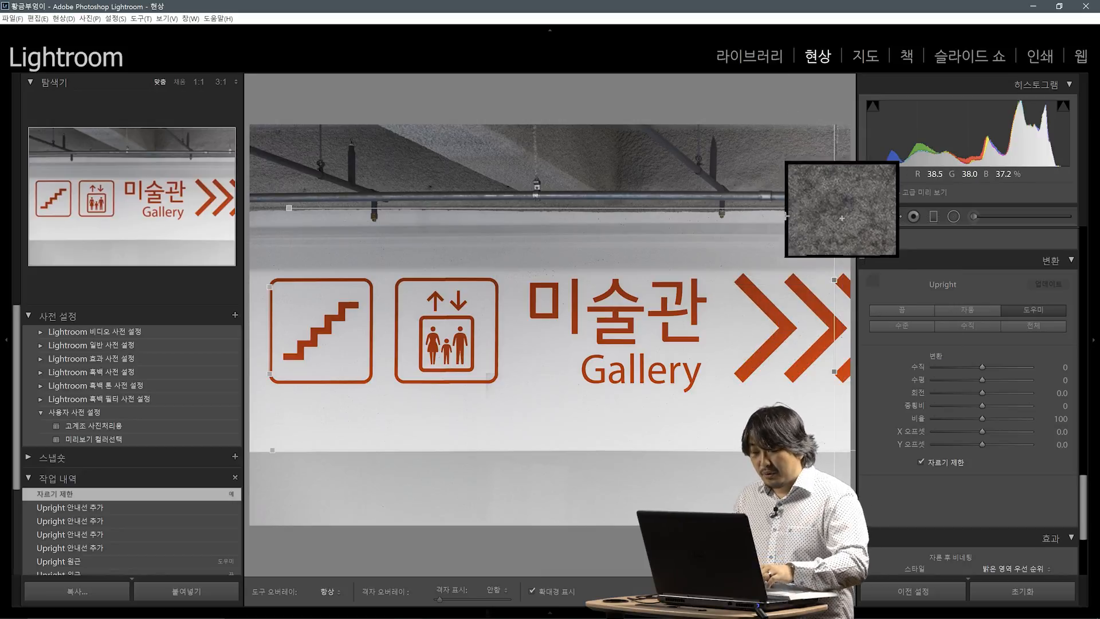
# Step: Return to the library grid and open 하노이정부관청.dng for editing in Adobe Photoshop CC 2017
pyautogui.press('g')
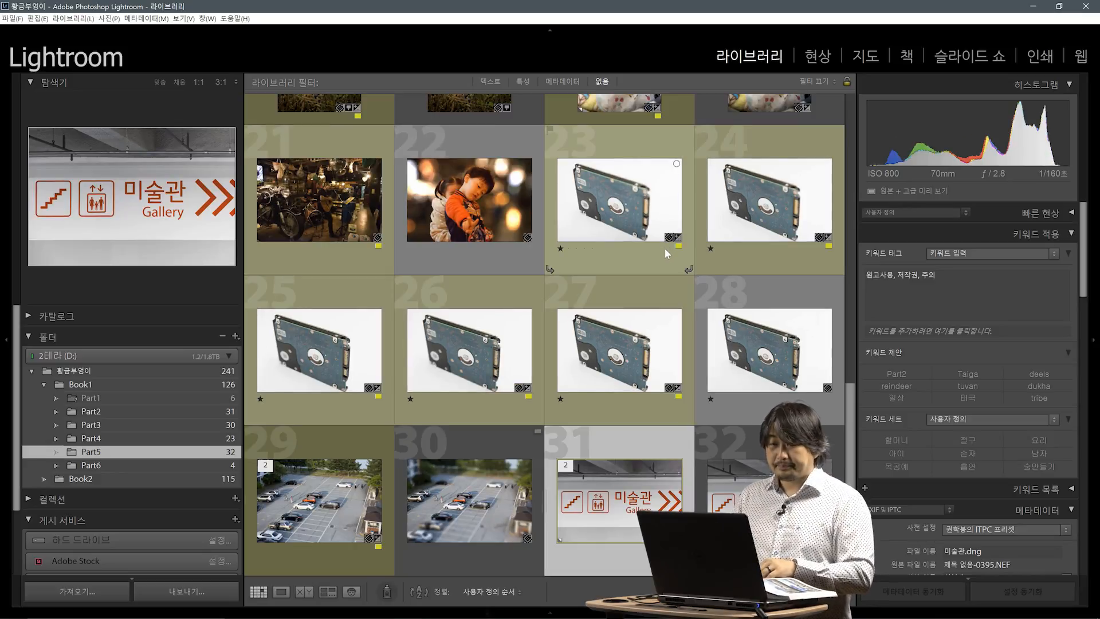
pyautogui.scroll(3, 665, 246)
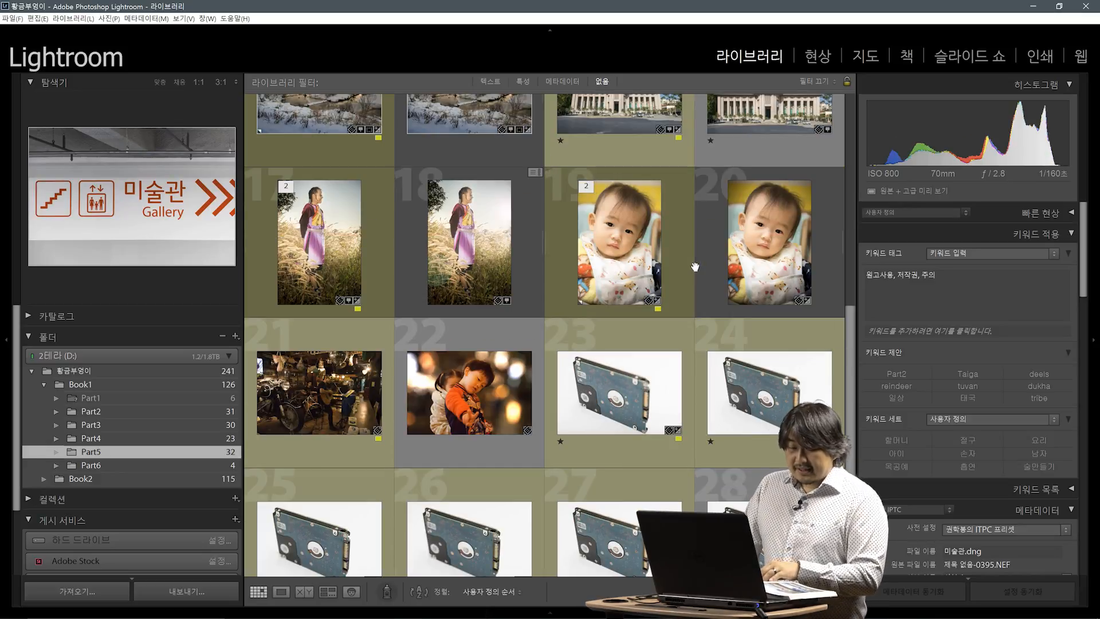
pyautogui.scroll(5, 695, 267)
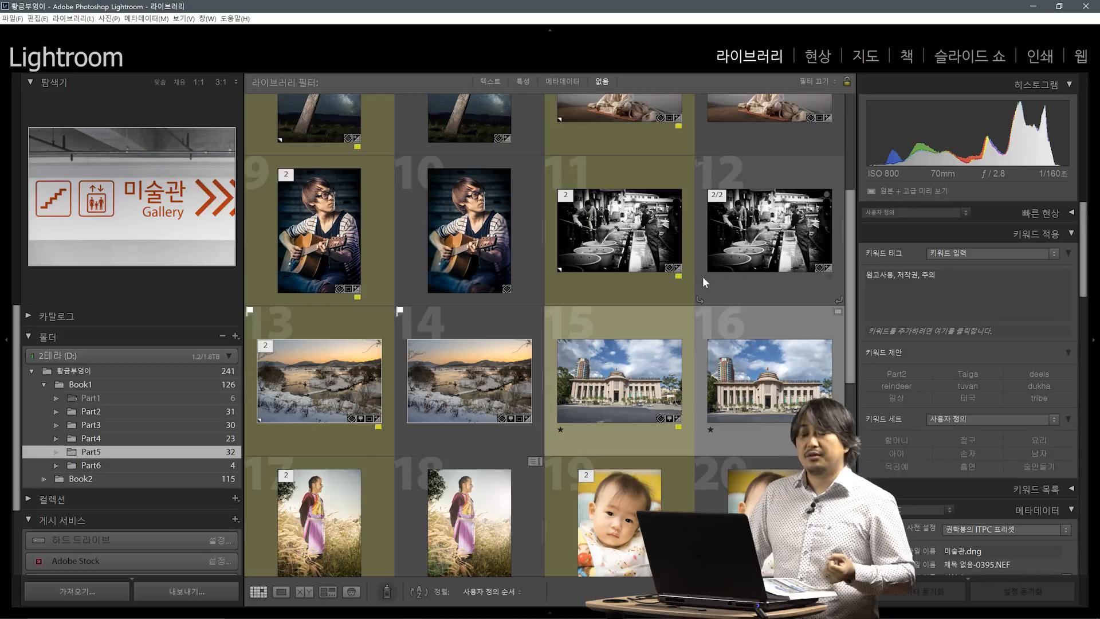
pyautogui.click(645, 340)
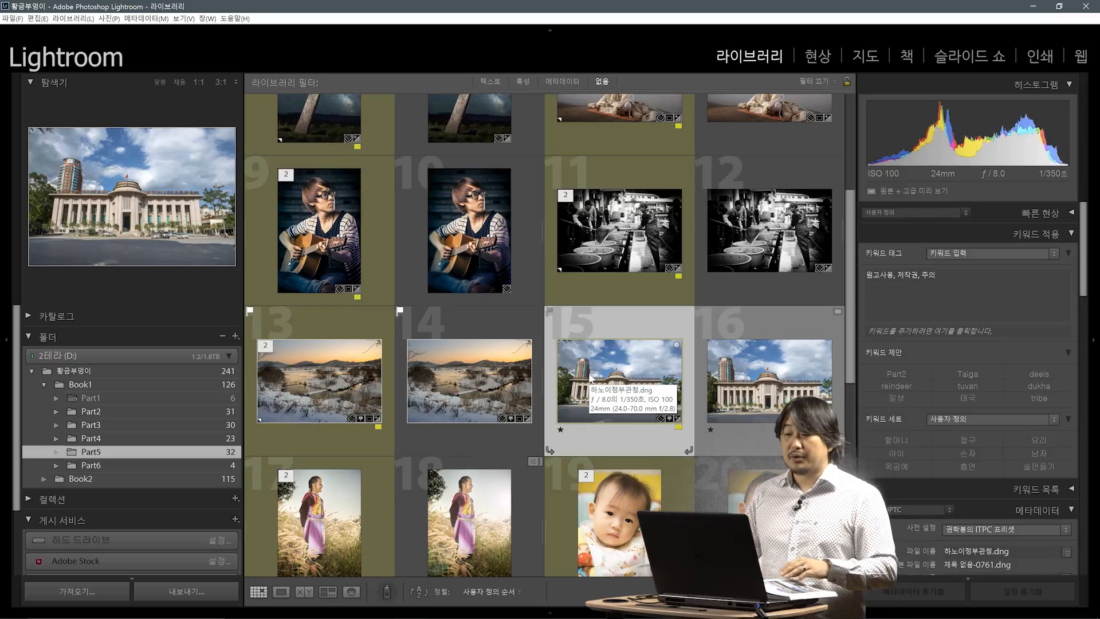
pyautogui.rightClick(590, 377)
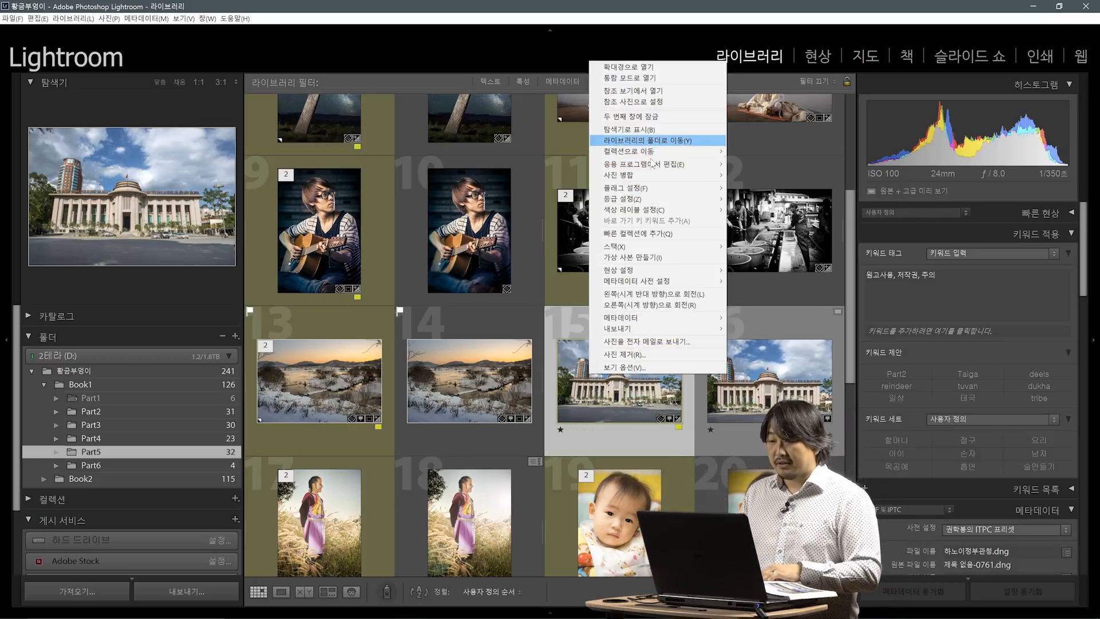
pyautogui.moveTo(652, 165)
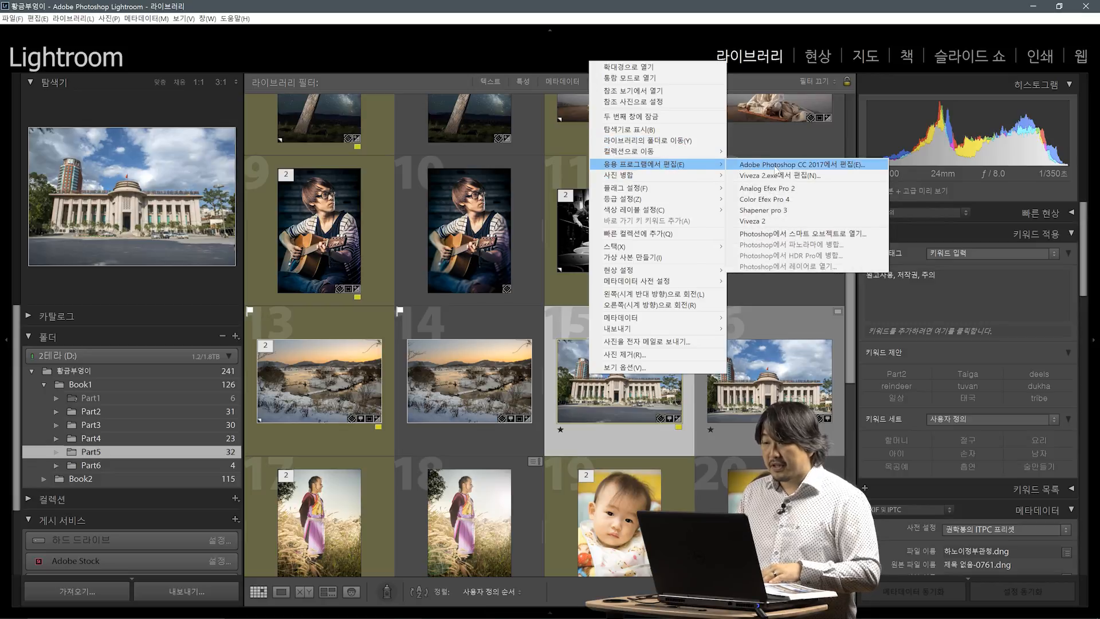
pyautogui.click(775, 165)
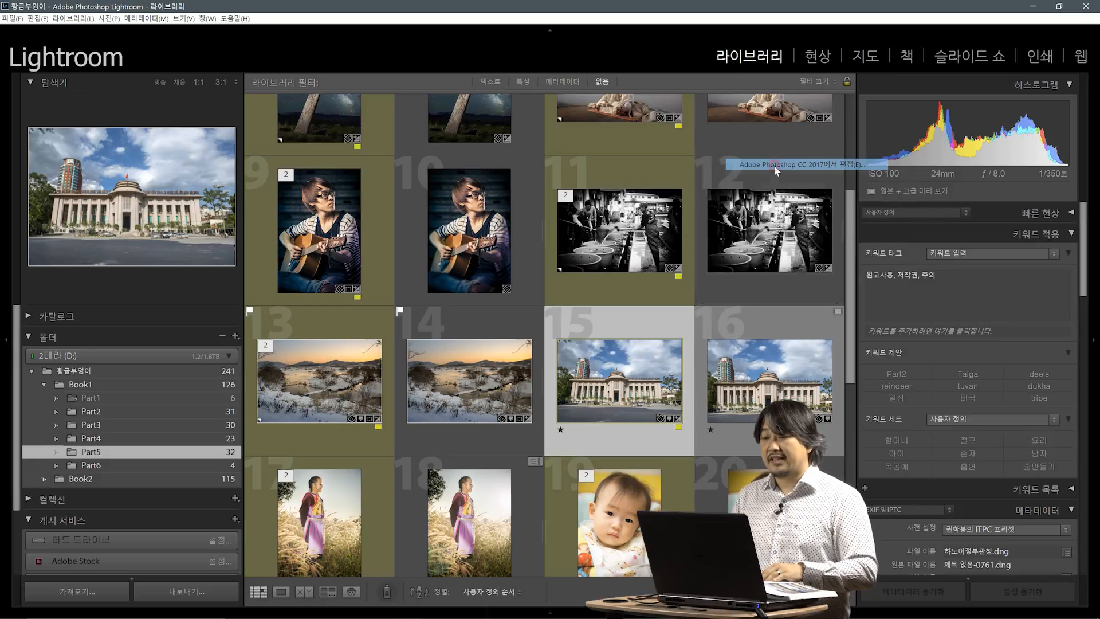
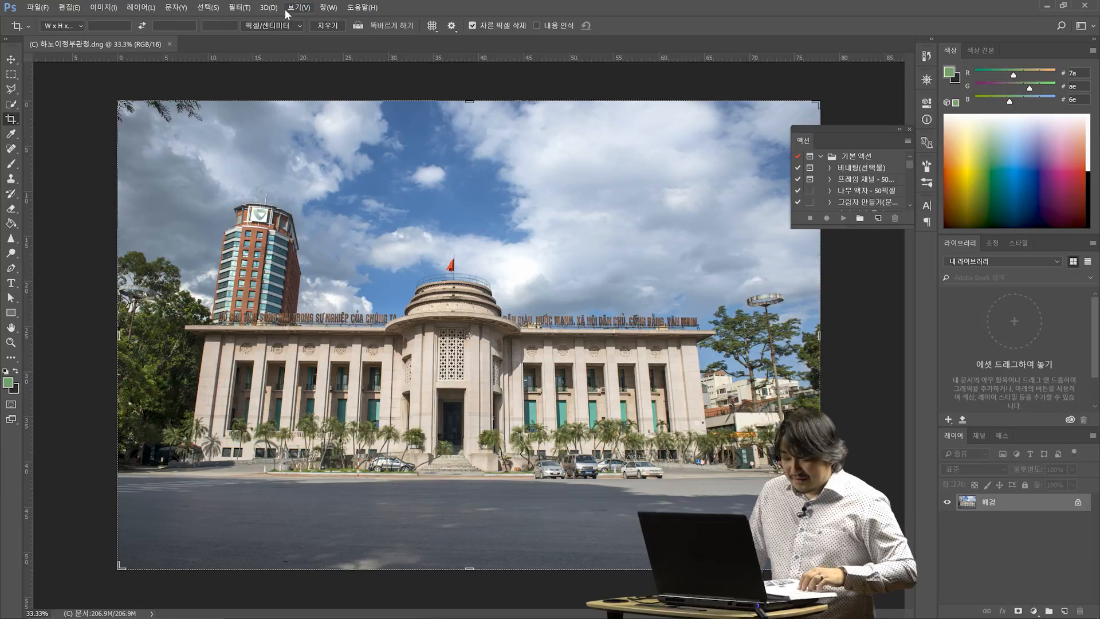
# Step: In the 응용 광각 (Adaptive Wide Angle) filter, draw a constraint line along the building's full roofline and set it to 수평 (Horizontal)
pyautogui.click(239, 8)
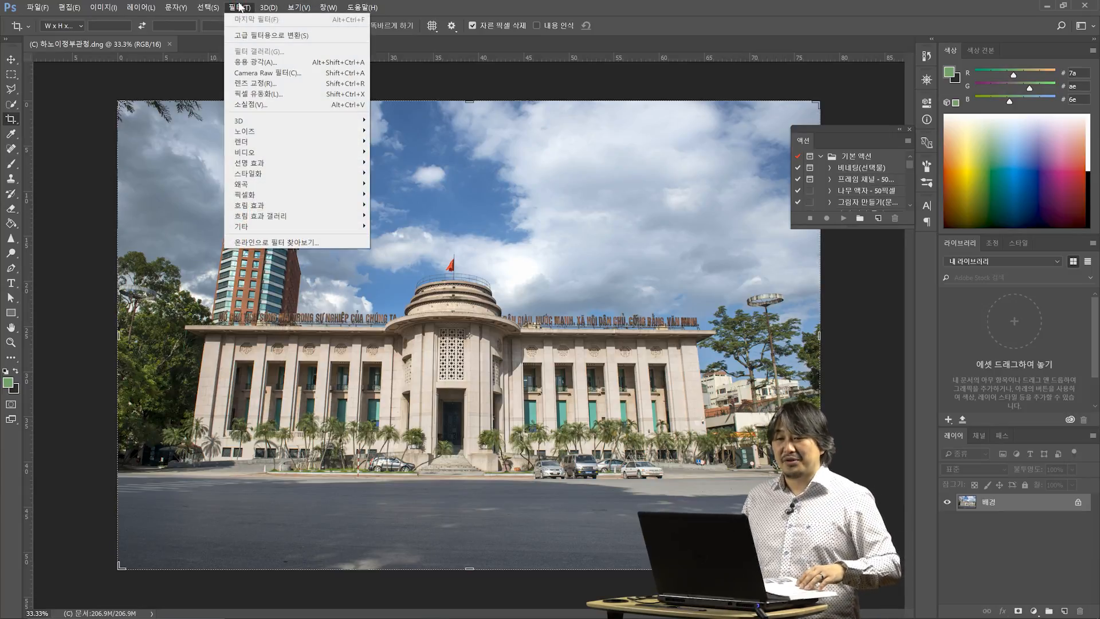
pyautogui.click(252, 62)
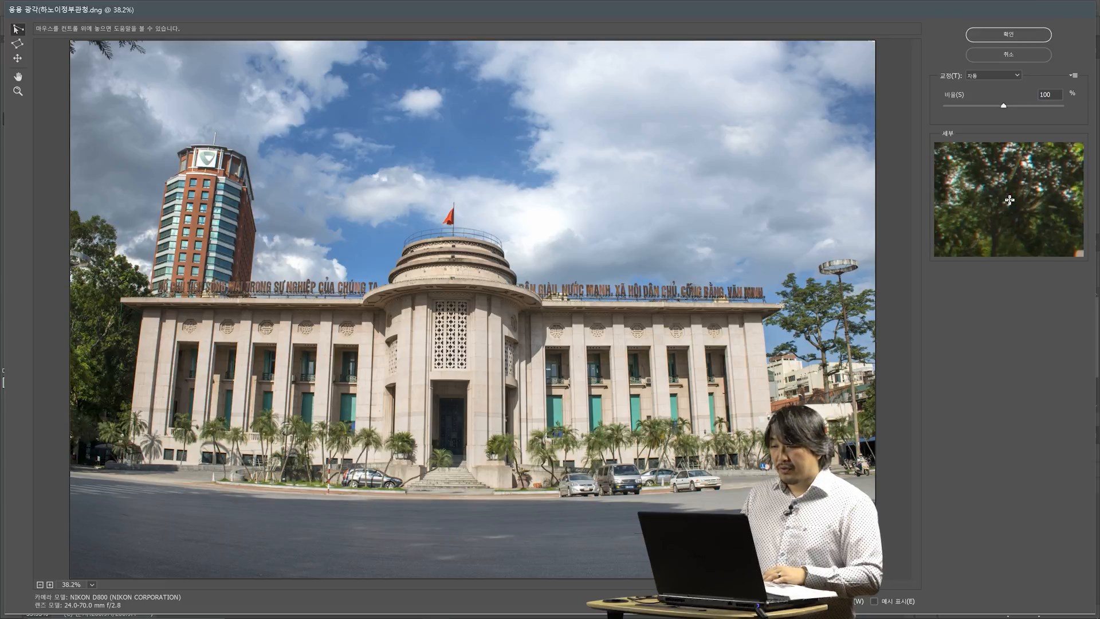
pyautogui.click(781, 304)
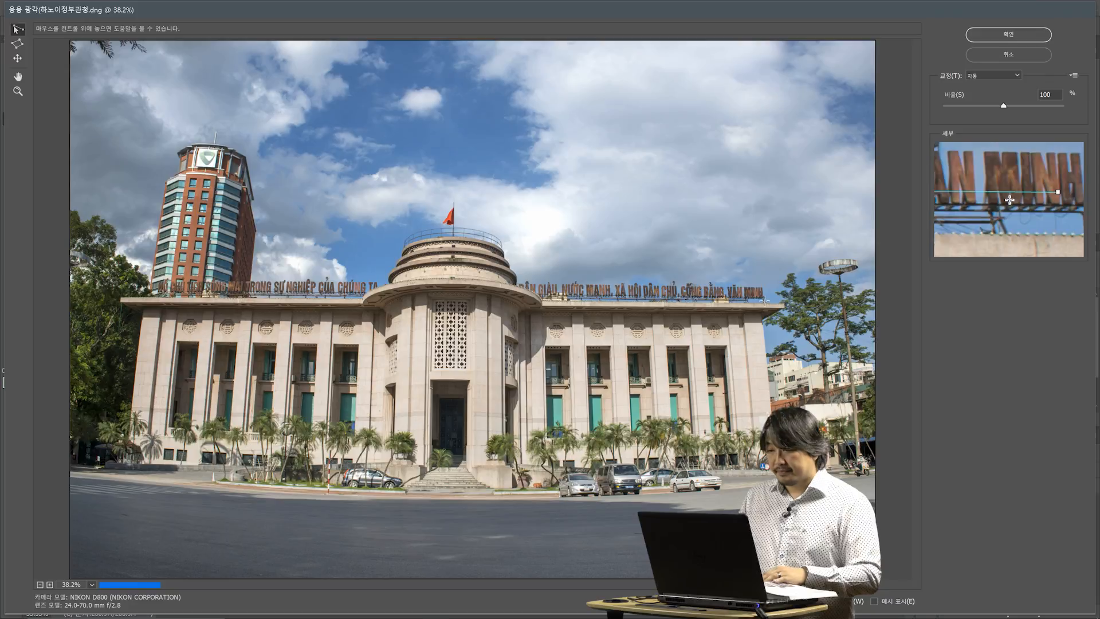
pyautogui.rightClick(637, 307)
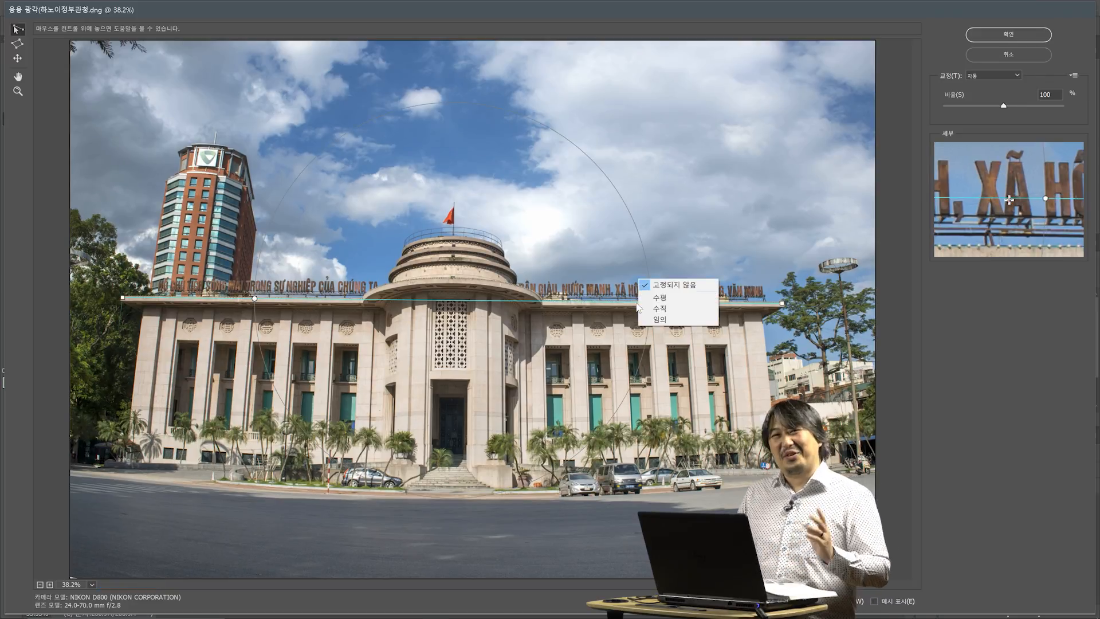
pyautogui.click(674, 298)
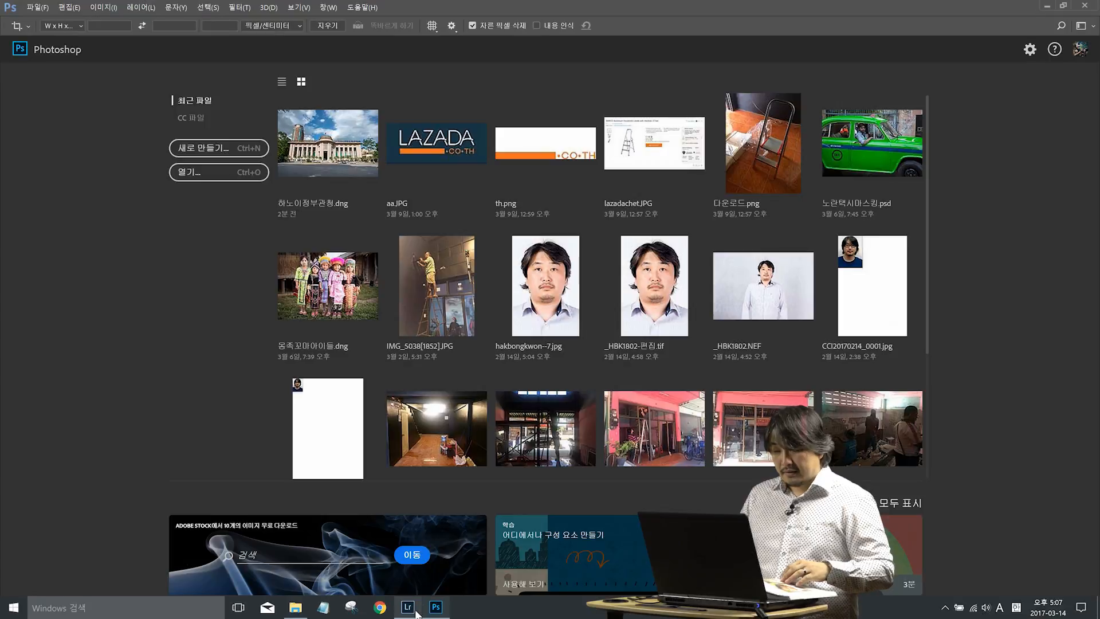
# Step: Switch back to Lightroom and open the first copy of the baby portrait for developing
pyautogui.click(408, 616)
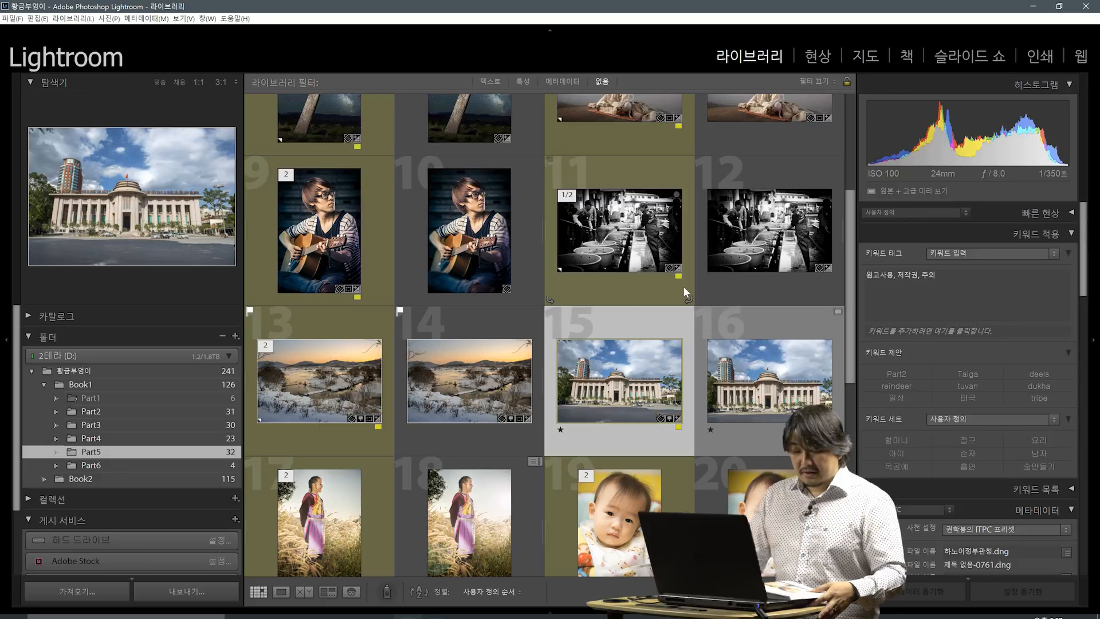
pyautogui.scroll(-3, 612, 283)
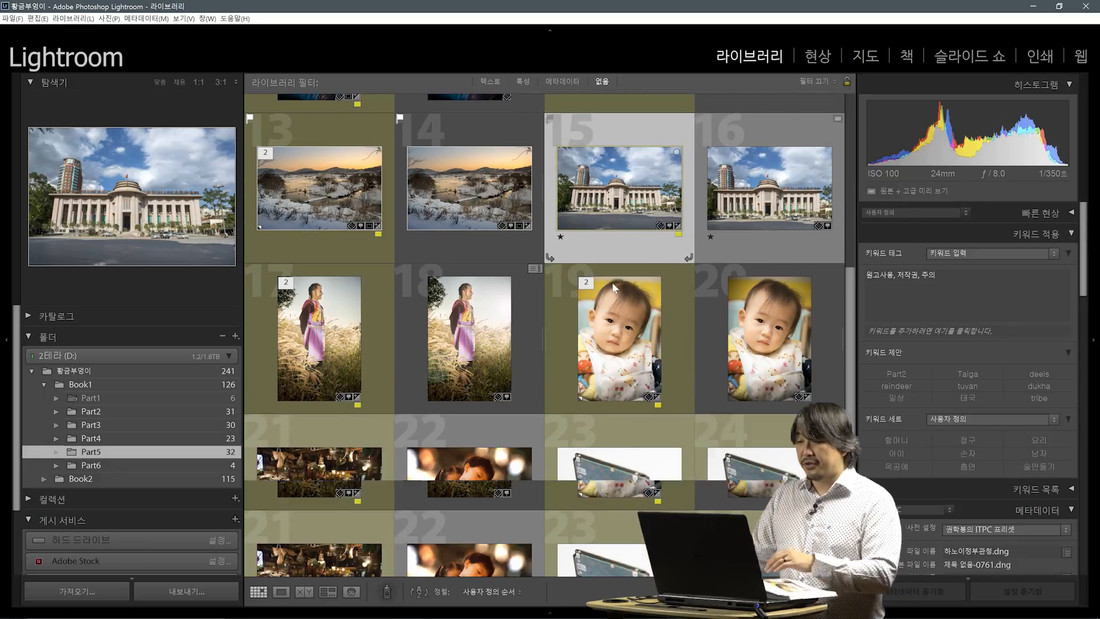
pyautogui.click(612, 283)
pyautogui.press('d')
# Step: Try a post-crop vignetting amount of −81 on the baby portrait and reset the amount
pyautogui.scroll(-2, 1035, 356)
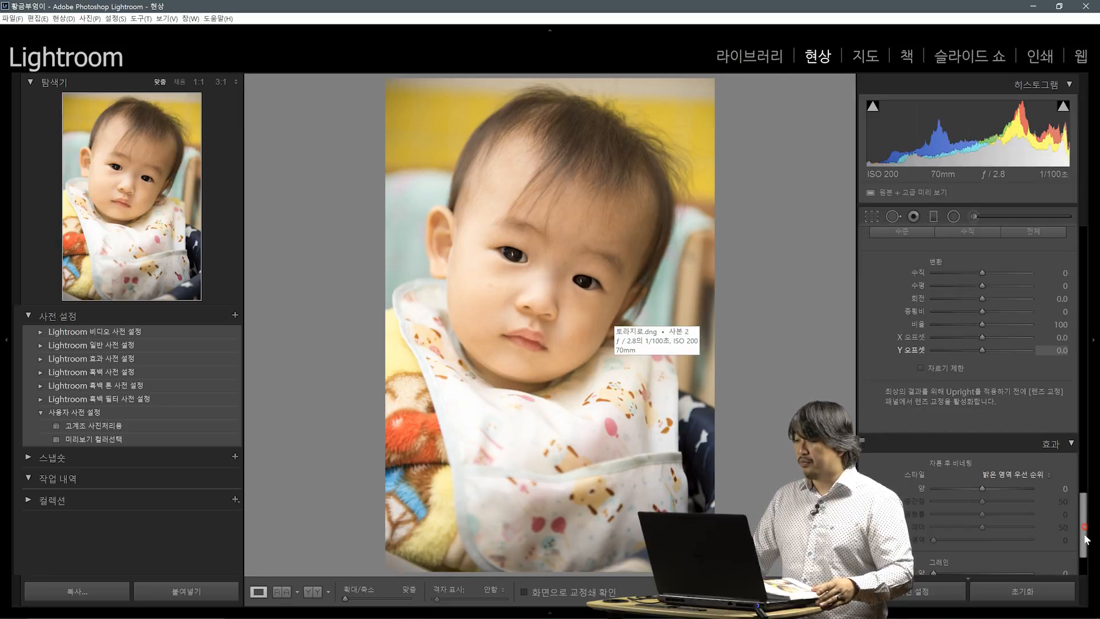
pyautogui.scroll(-2, 1086, 539)
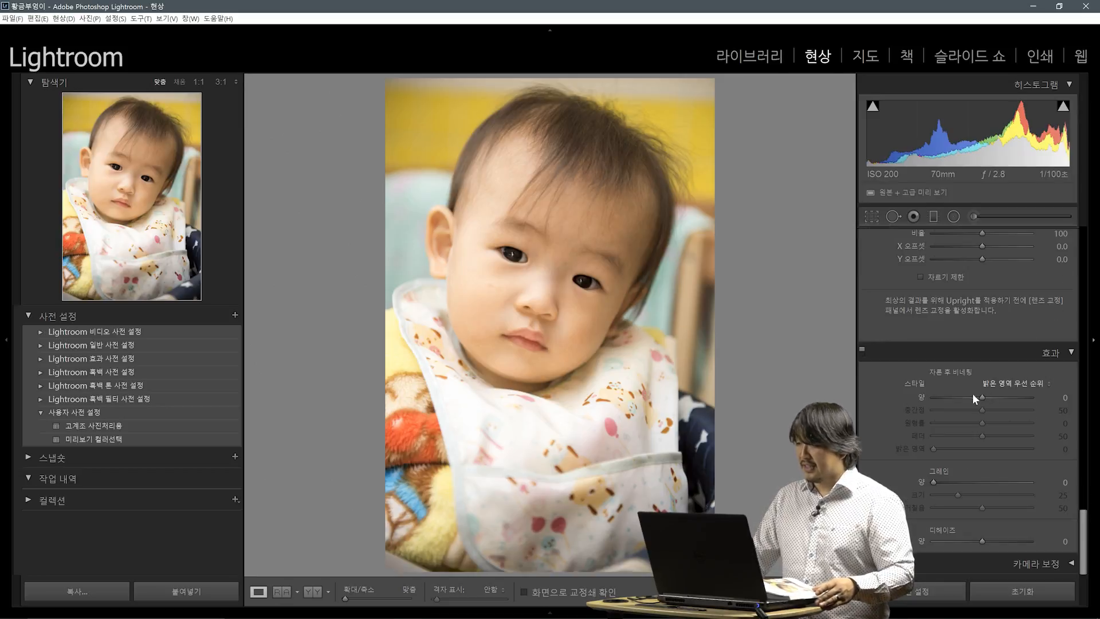
pyautogui.moveTo(980, 396); pyautogui.dragTo(947, 399)
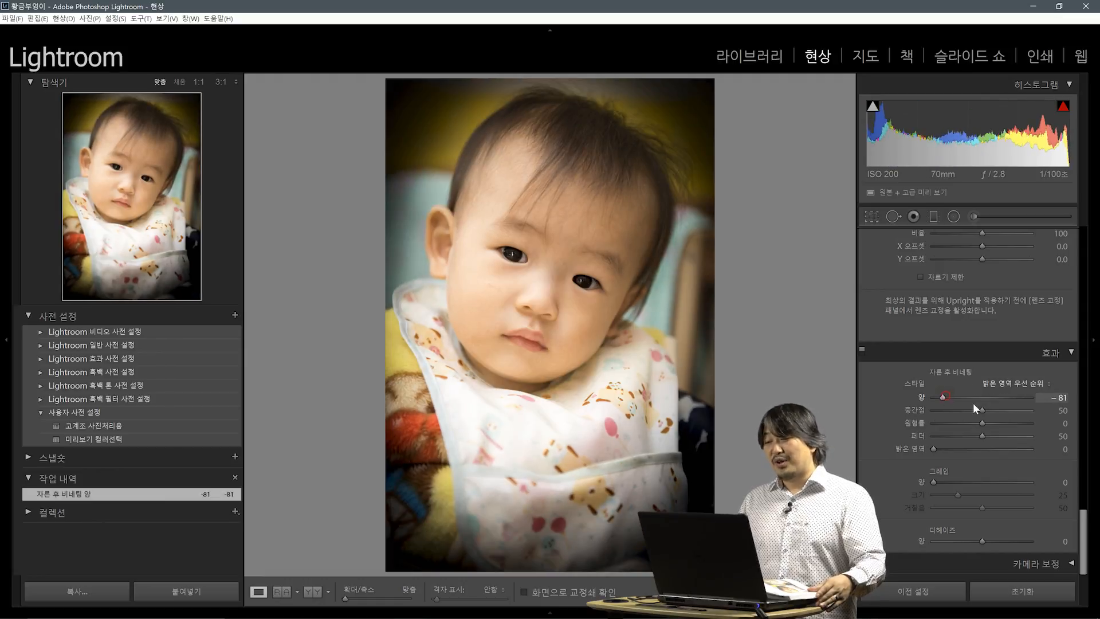
pyautogui.doubleClick(946, 397)
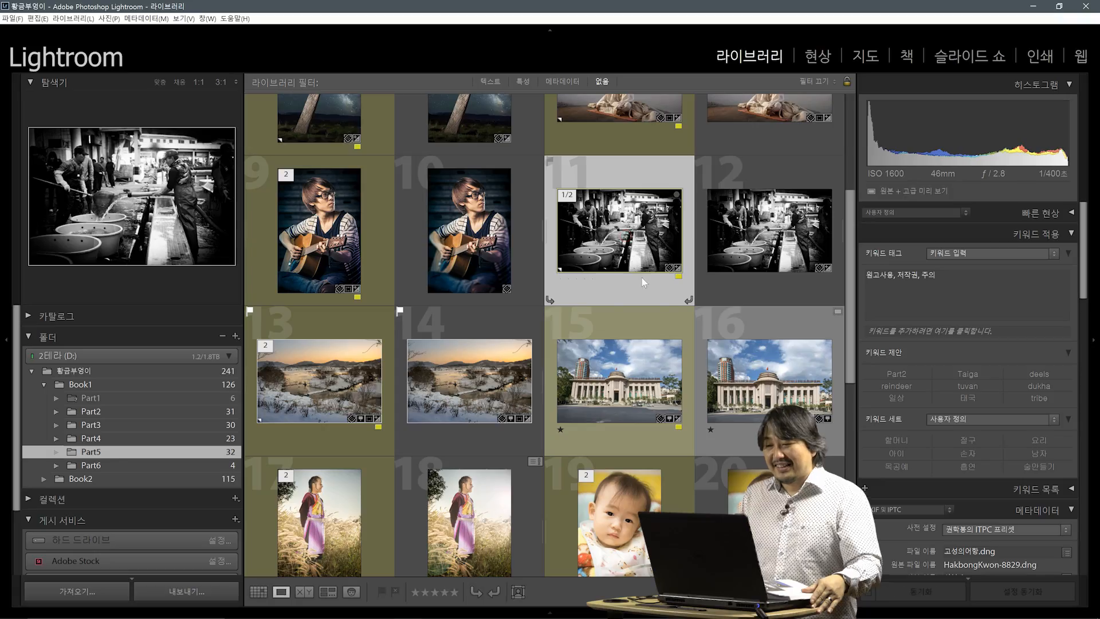
# Step: Open the black-and-white fish market photo 고성의어항.dng for developing and set its grain amount to 100, checking the effect close up
pyautogui.doubleClick(644, 282)
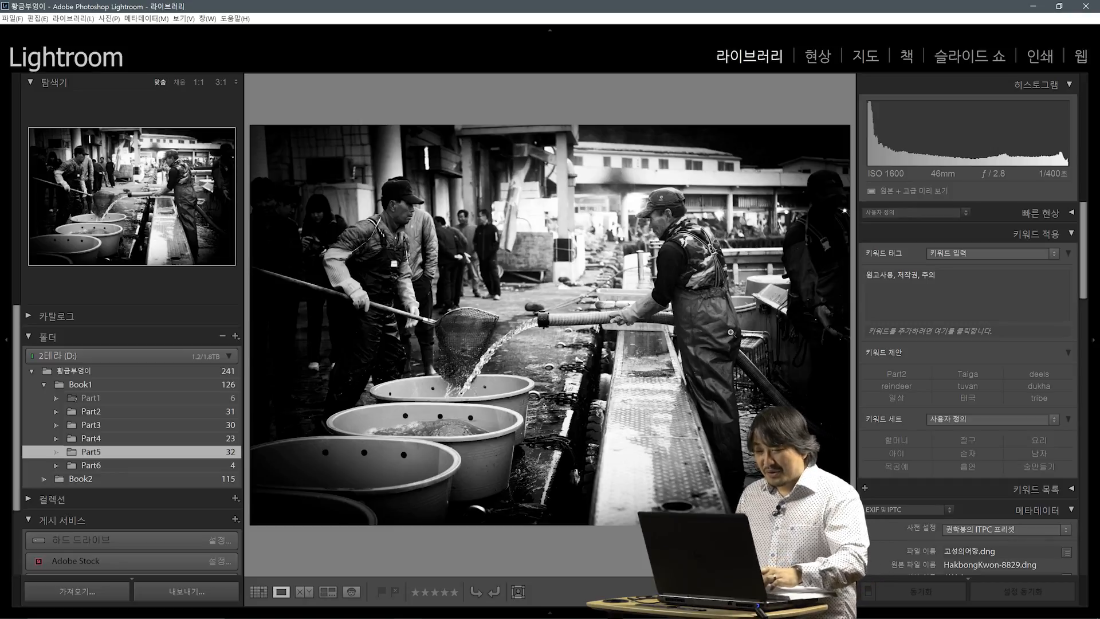
pyautogui.press('d')
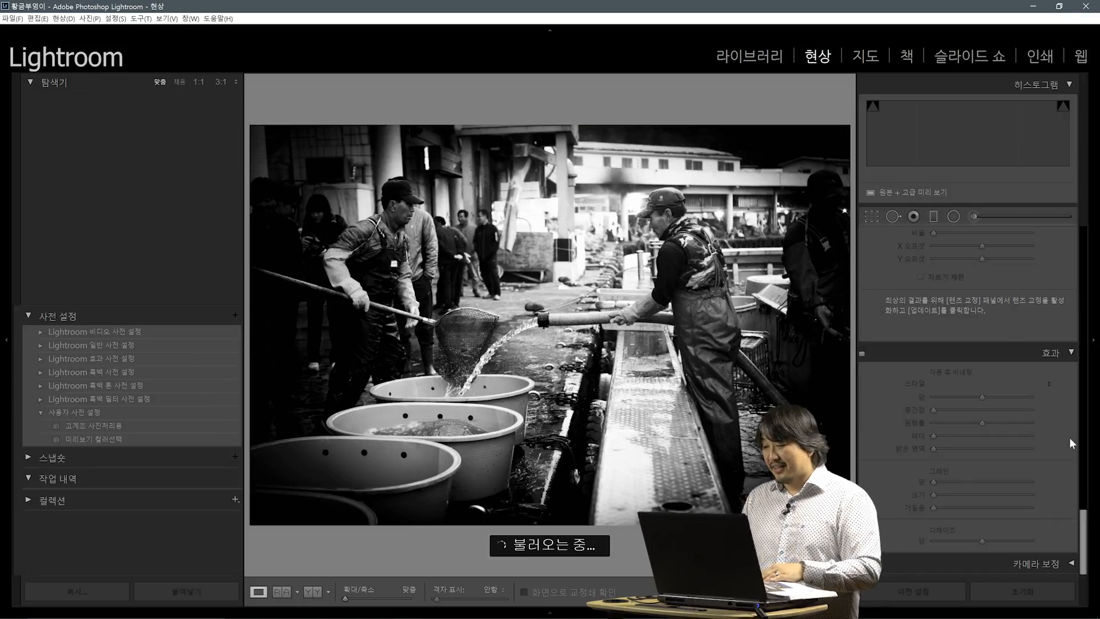
pyautogui.click(1018, 482)
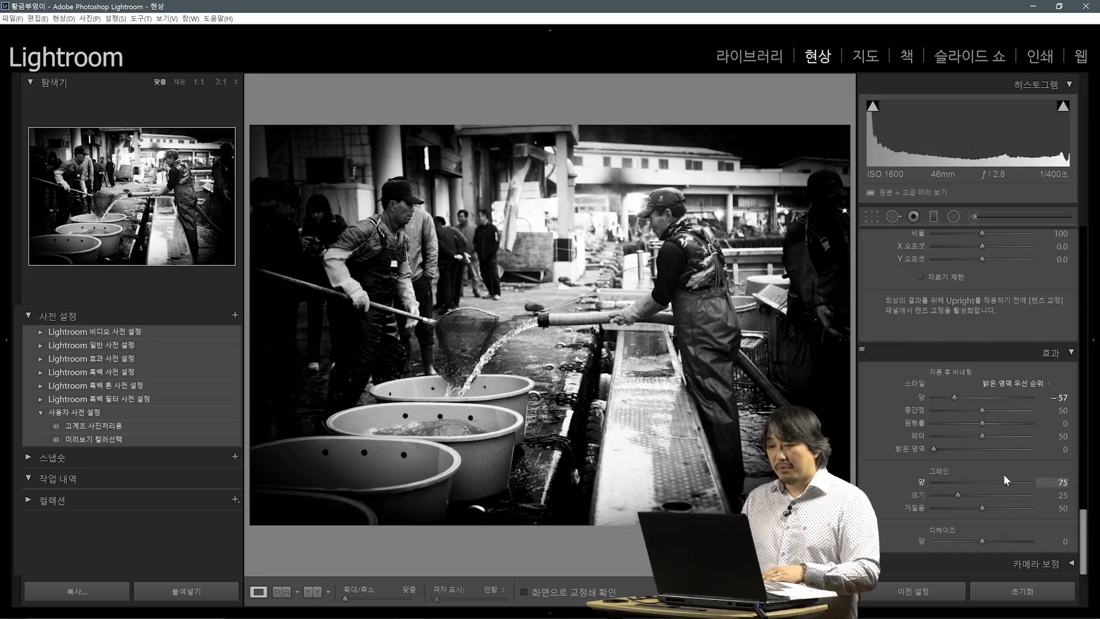
pyautogui.click(632, 287)
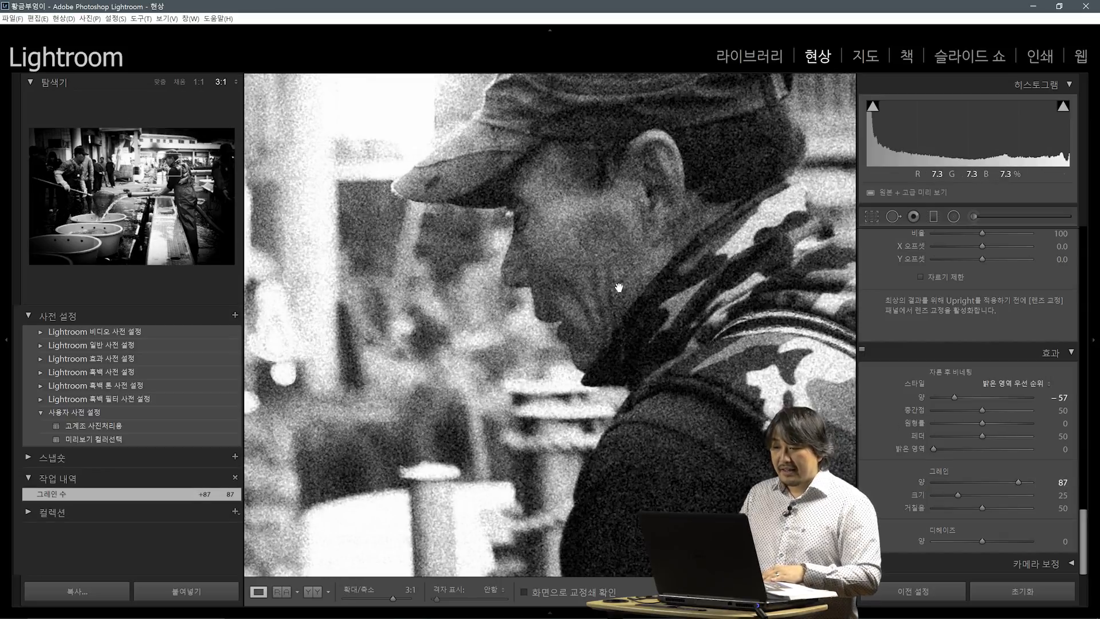
pyautogui.click(1019, 481)
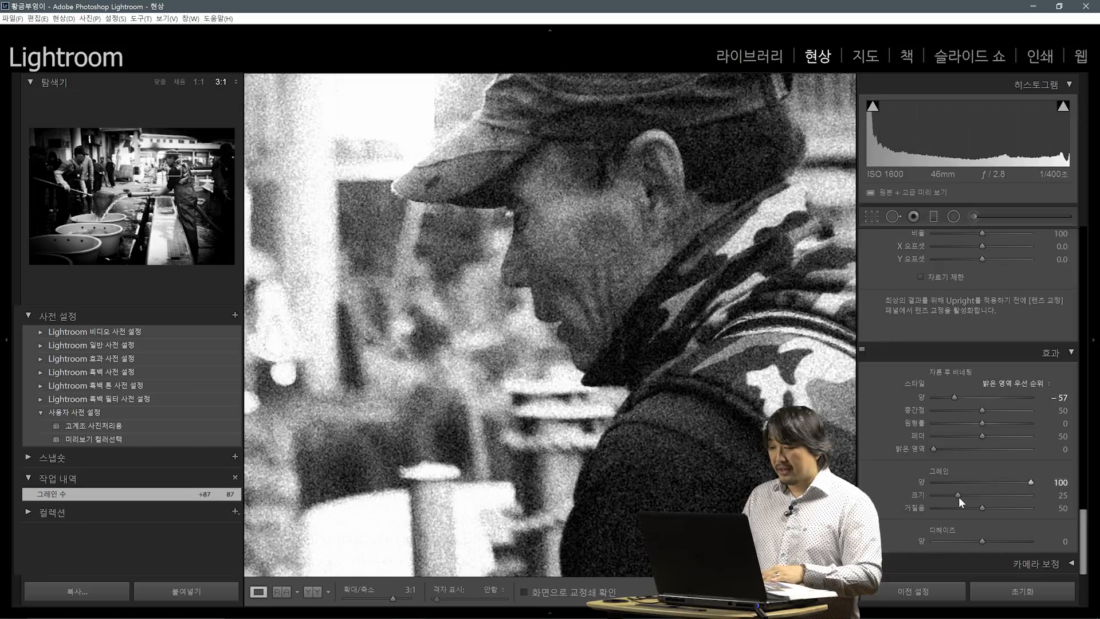
# Step: Set the grain size to 29 and the grain roughness to 89, view the whole photo, and return to the library grid
pyautogui.moveTo(958, 497); pyautogui.dragTo(1023, 500)
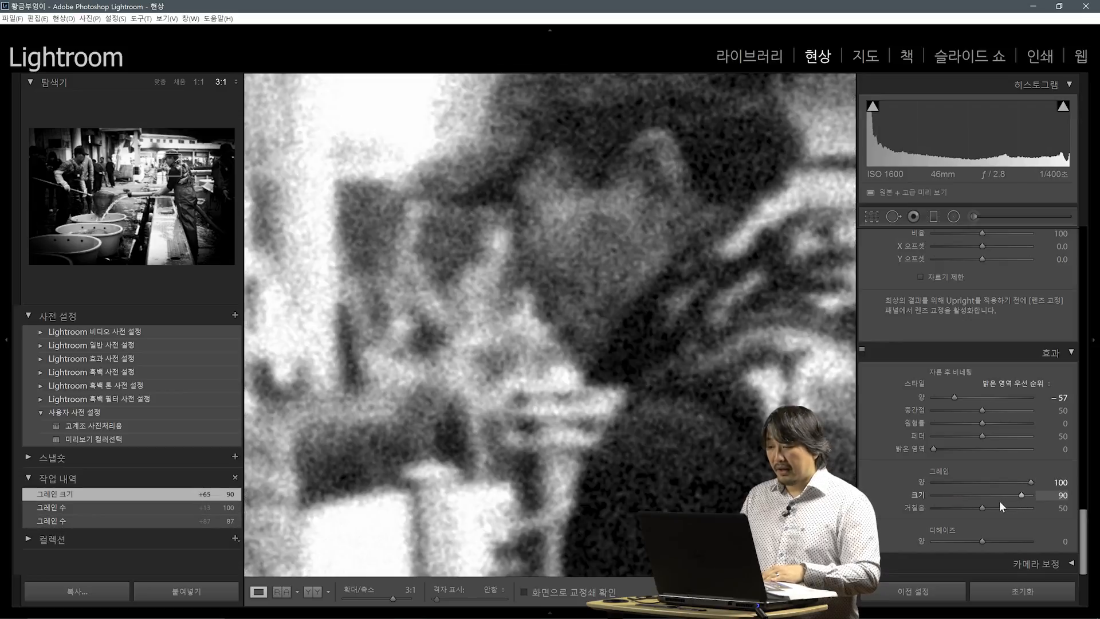
pyautogui.moveTo(978, 505)
pyautogui.mouseDown()
pyautogui.moveTo(1019, 510)
pyautogui.moveTo(988, 493)
pyautogui.moveTo(950, 493)
pyautogui.moveTo(961, 492)
pyautogui.mouseUp()
pyautogui.press('z')
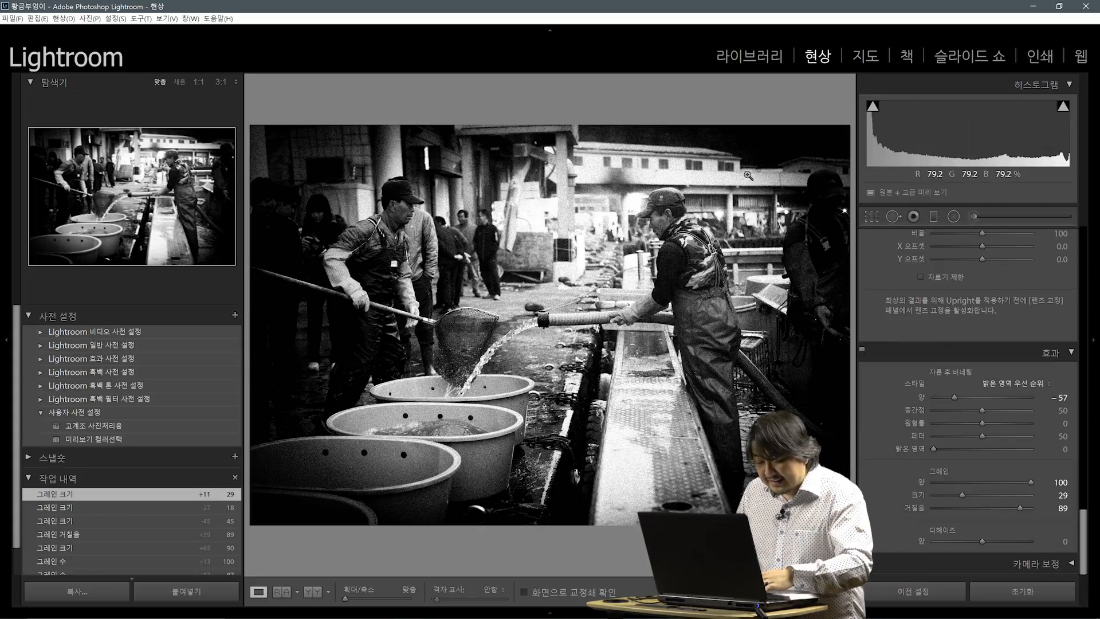
pyautogui.press('g')
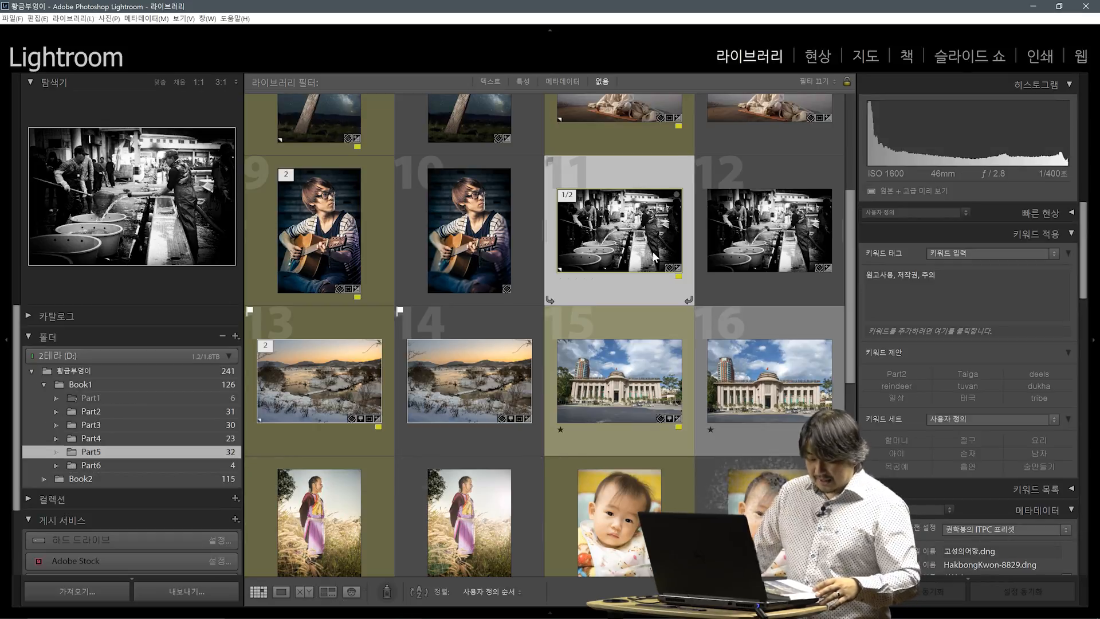
# Step: Open the first copy of the forested lake photo with the floating houses for developing
pyautogui.scroll(-2, 689, 363)
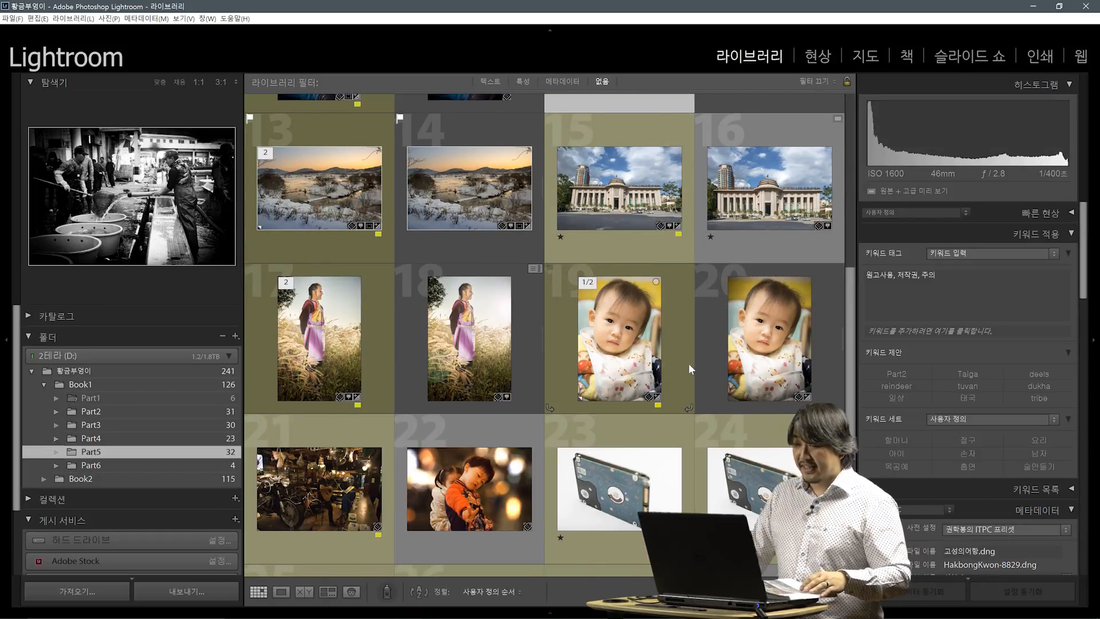
pyautogui.scroll(4, 689, 363)
pyautogui.scroll(1, 689, 369)
pyautogui.click(344, 166)
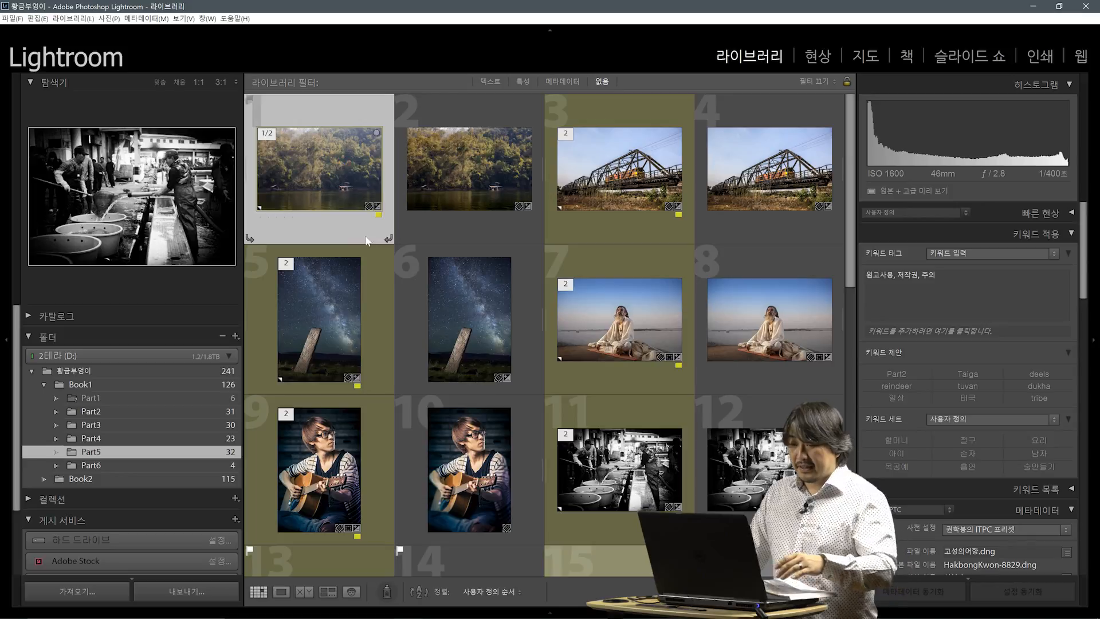
pyautogui.press('e')
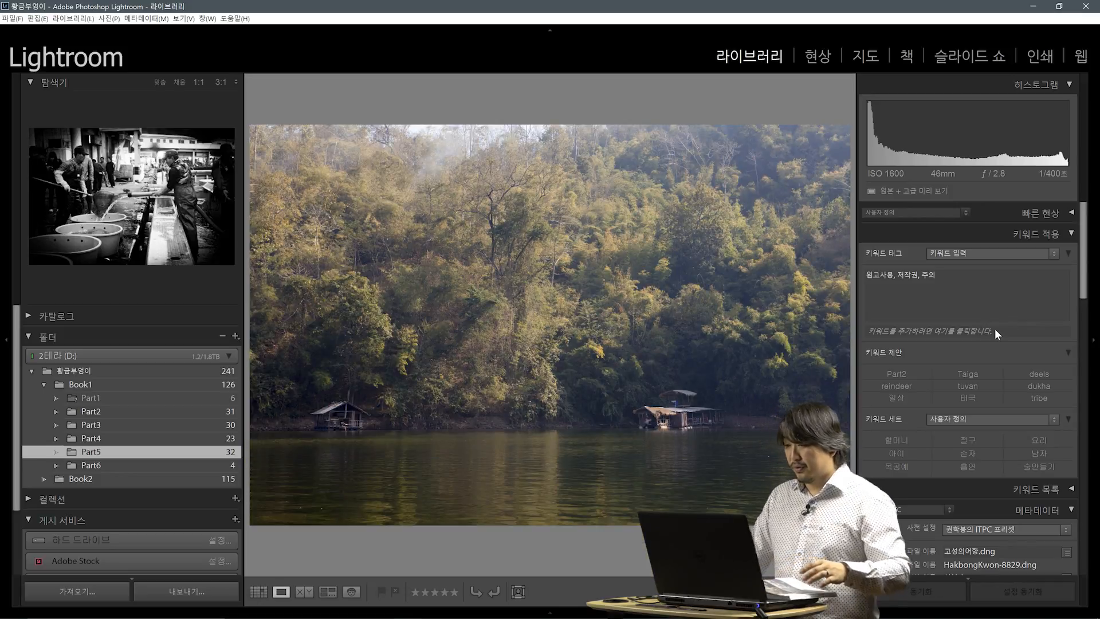
pyautogui.press('d')
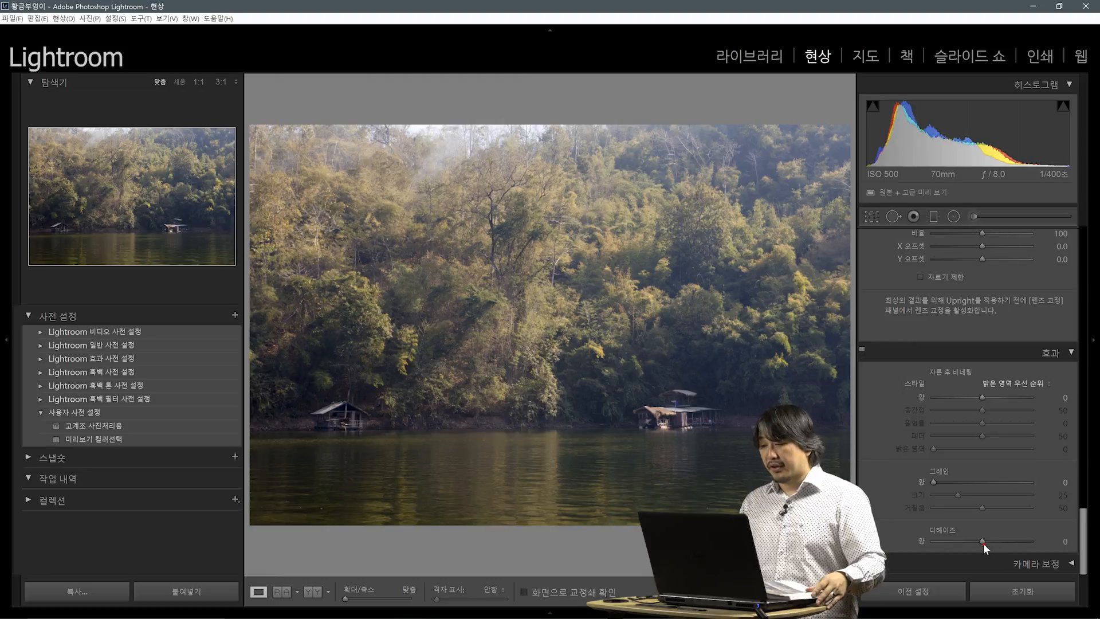
# Step: Try a dehaze amount of −58 and then a positive amount on the lake photo, and reset the dehaze amount
pyautogui.moveTo(983, 550); pyautogui.dragTo(954, 549)
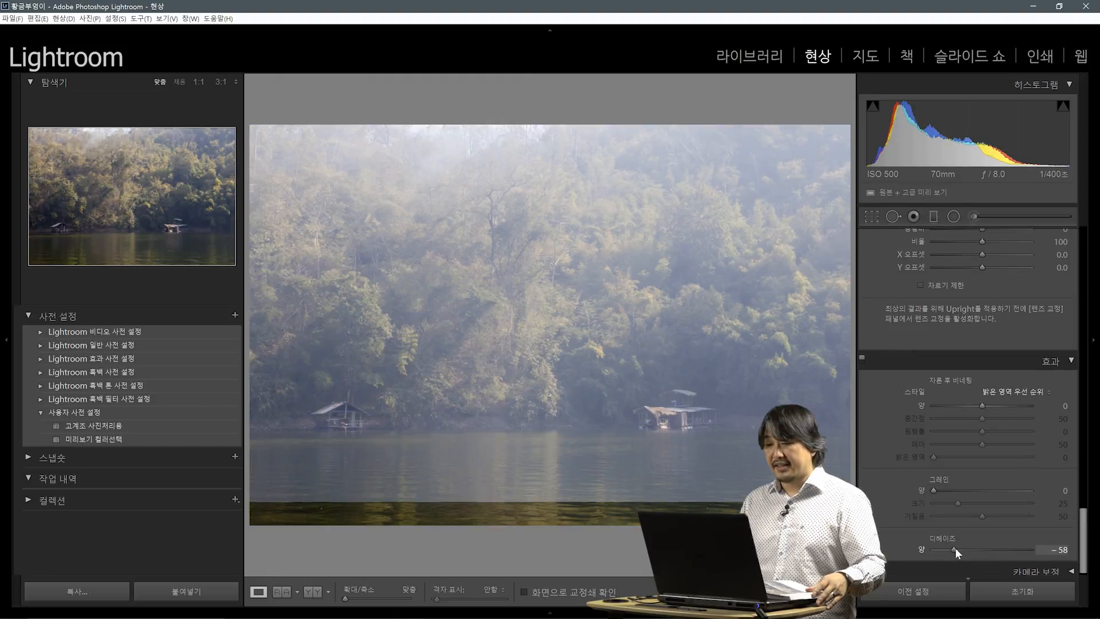
pyautogui.click(1017, 552)
pyautogui.moveTo(1016, 553); pyautogui.dragTo(988, 550)
pyautogui.doubleClick(988, 550)
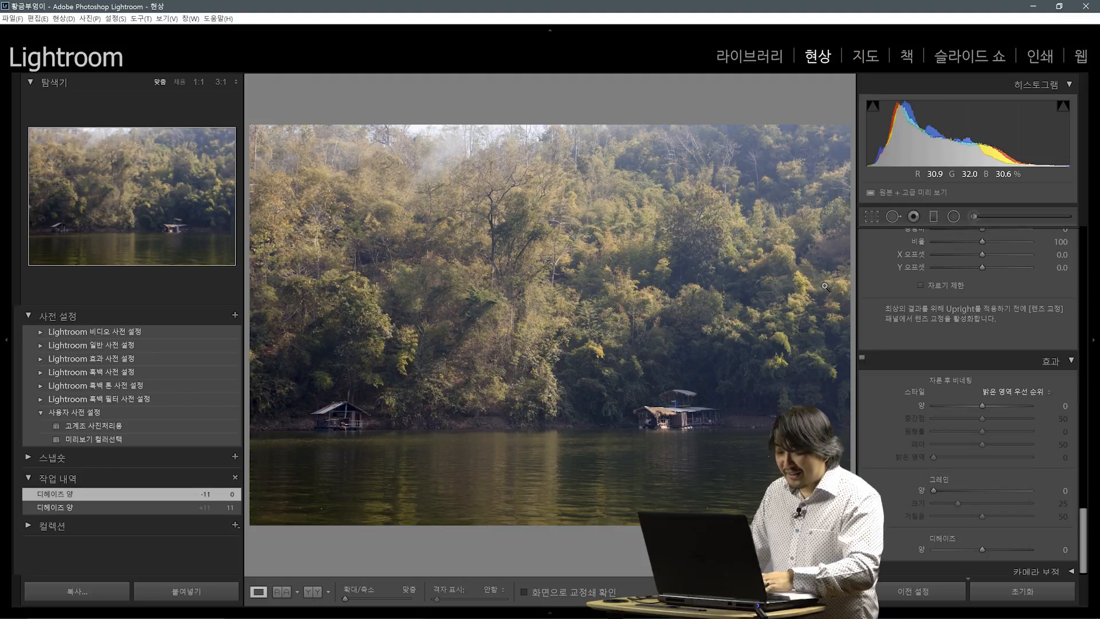
# Step: Return to the library grid and open the first copy of the photo of the seated bearded man in white for developing
pyautogui.press('g')
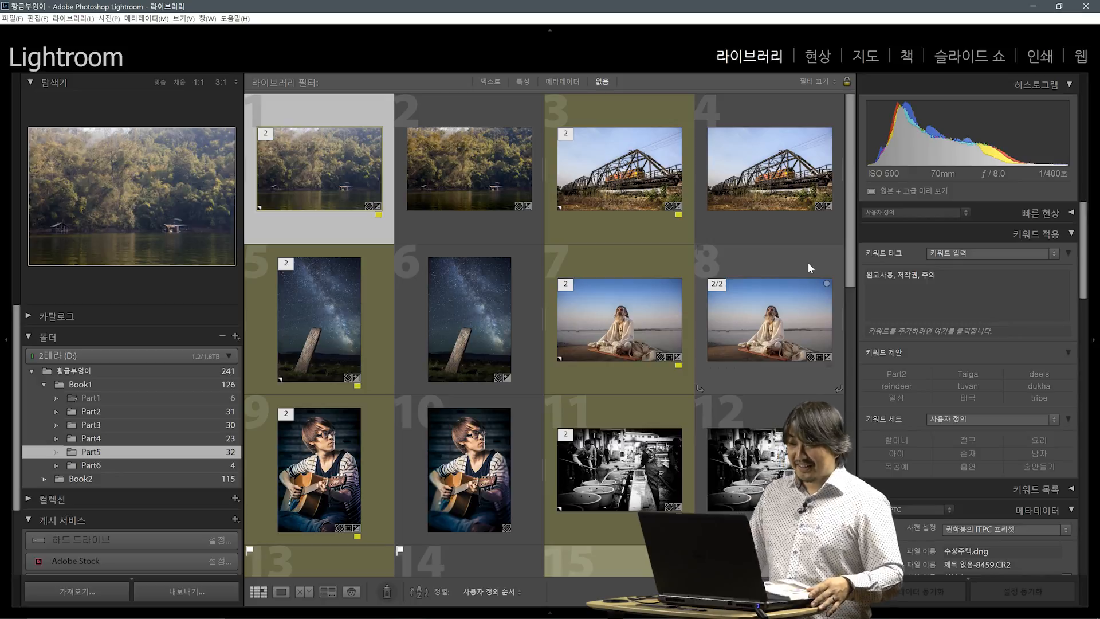
pyautogui.scroll(-6, 808, 267)
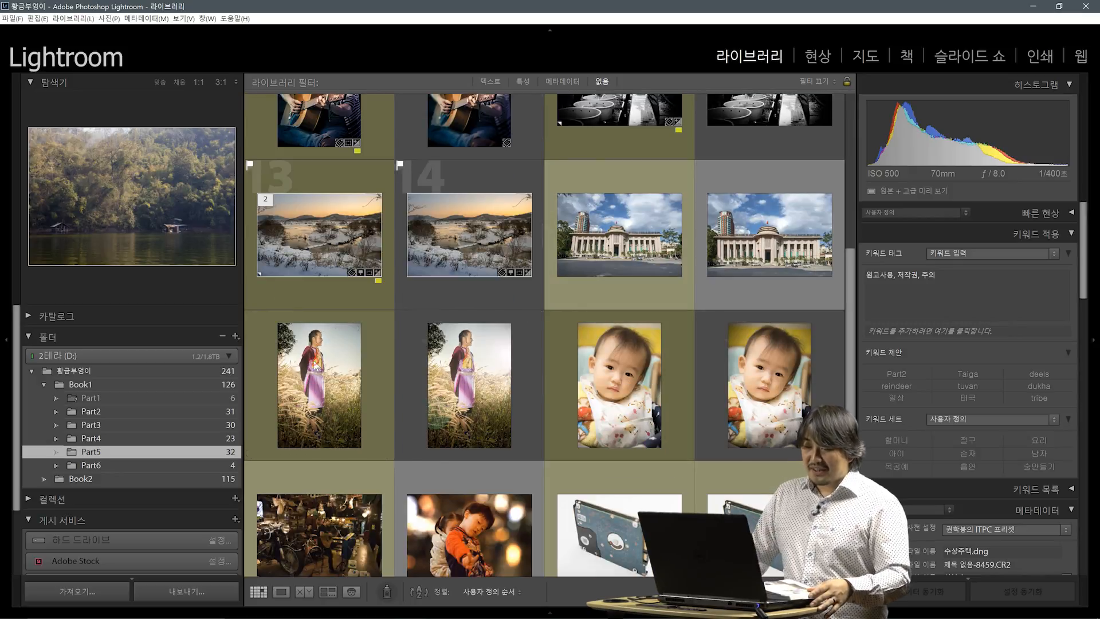
pyautogui.click(316, 365)
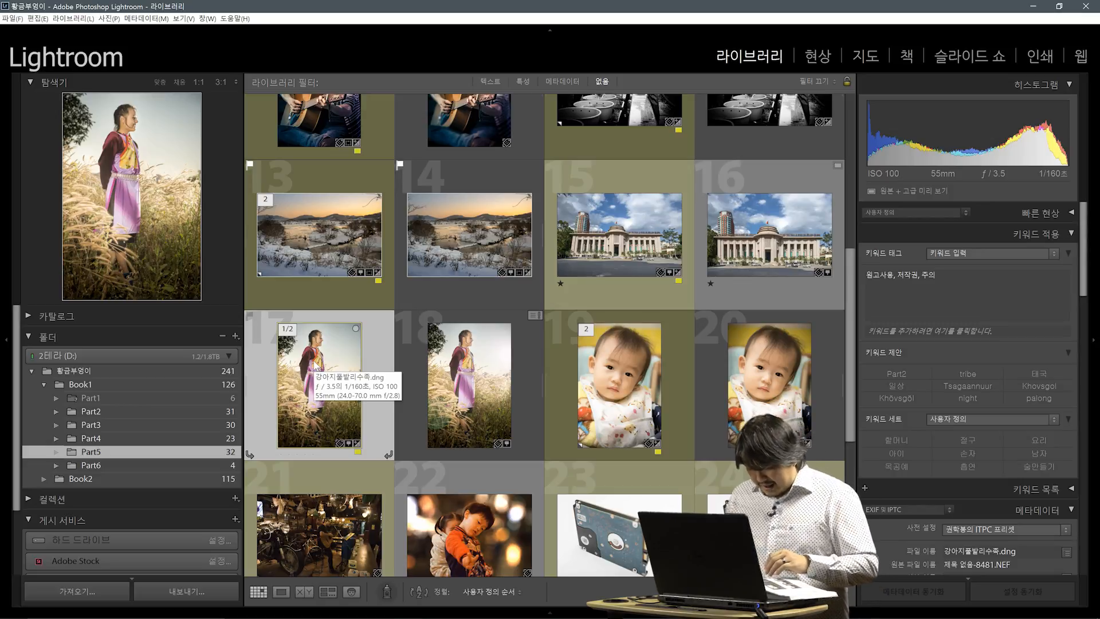
pyautogui.scroll(-5, 317, 365)
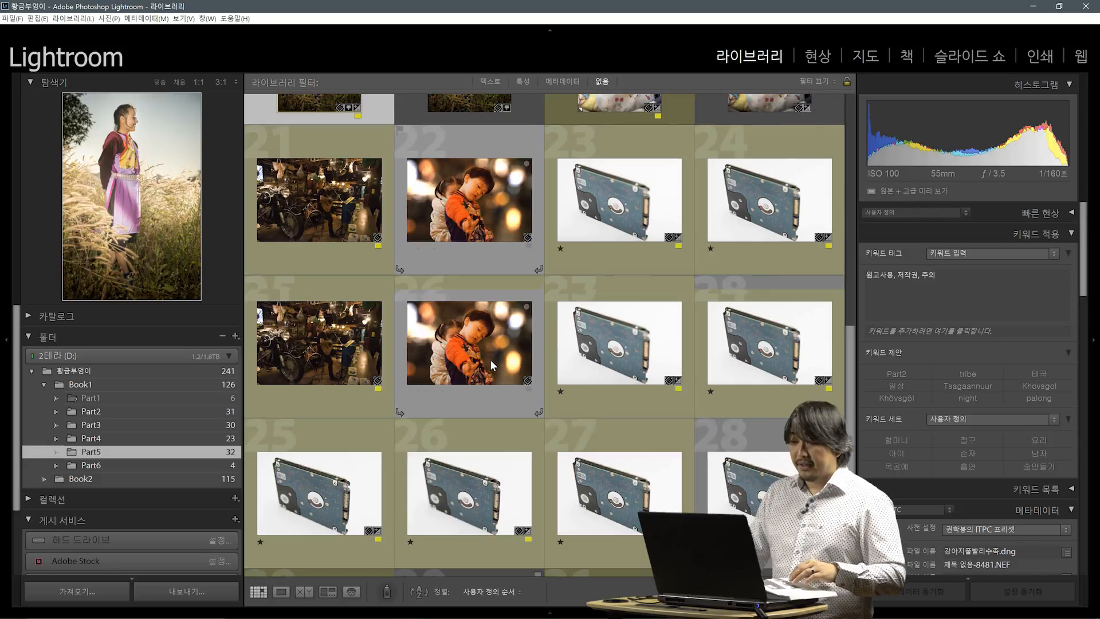
pyautogui.scroll(8, 492, 365)
pyautogui.scroll(2, 492, 365)
pyautogui.rightClick(634, 265)
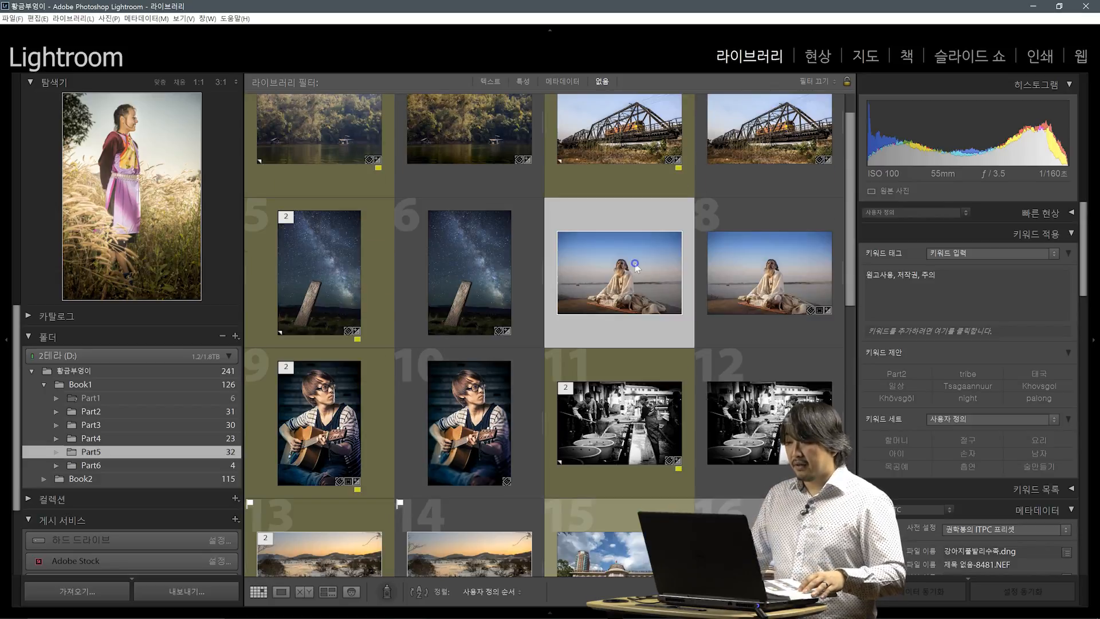
pyautogui.click(589, 263)
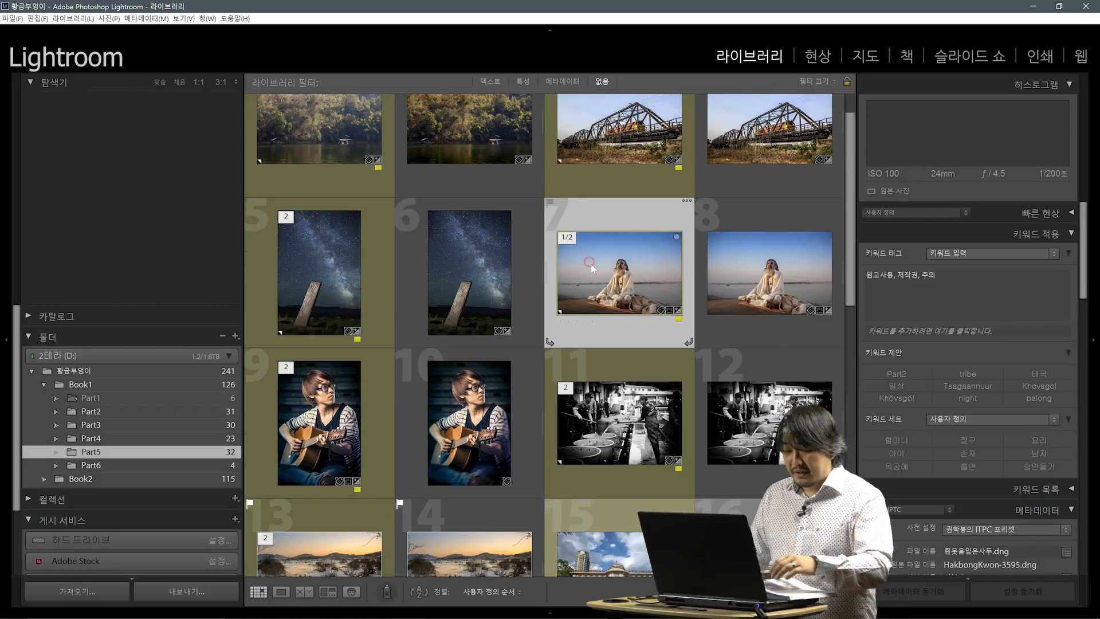
pyautogui.press('d')
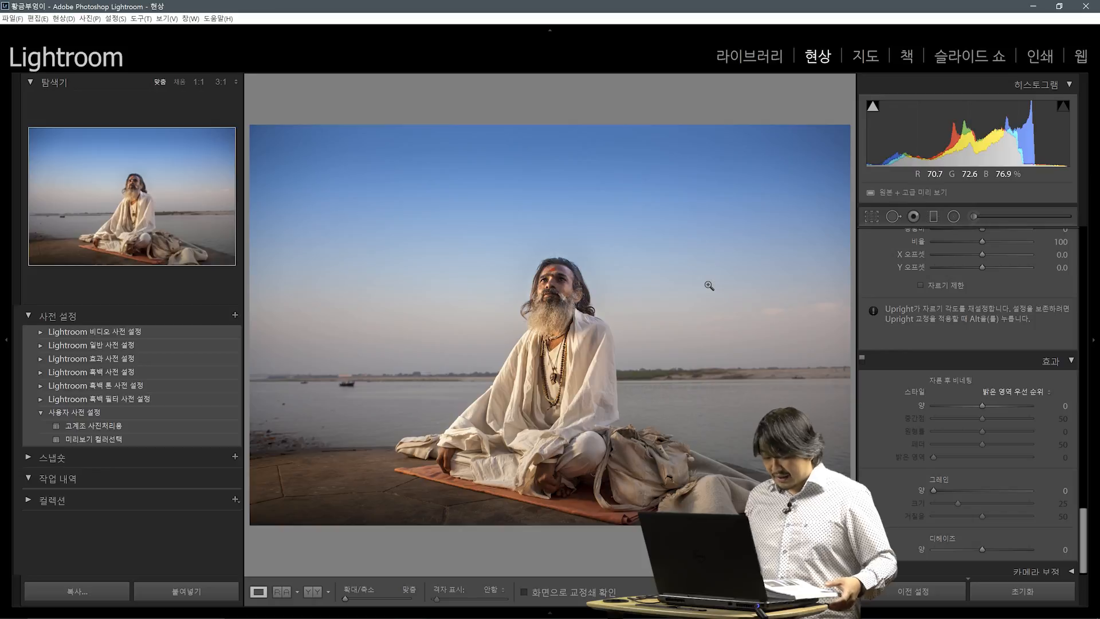
# Step: Try a sharpening amount of 45 with the grayscale preview on the seated man's photo and restore the amount to 25
pyautogui.scroll(6, 910, 366)
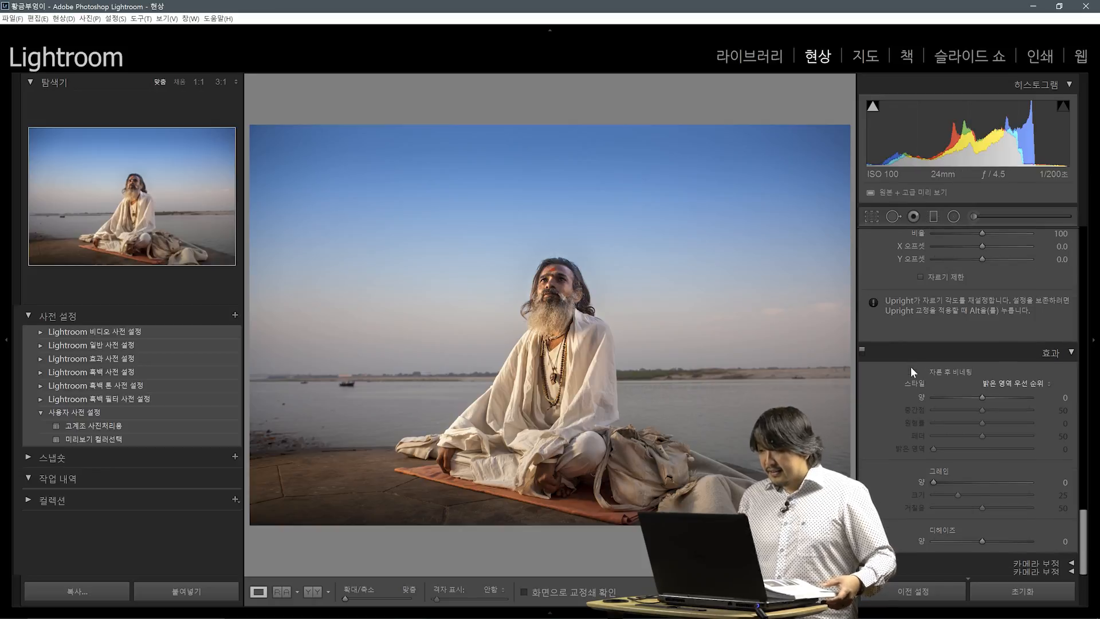
pyautogui.scroll(8, 911, 371)
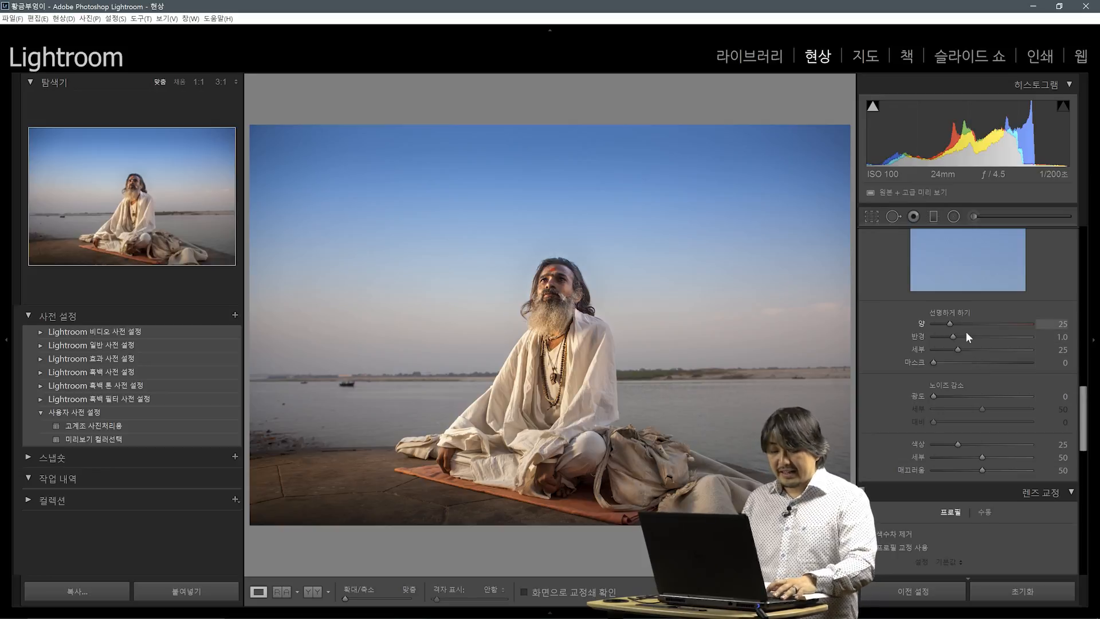
pyautogui.press('alt')
pyautogui.moveTo(948, 322)
pyautogui.mouseDown()
pyautogui.moveTo(975, 321)
pyautogui.moveTo(933, 324)
pyautogui.moveTo(962, 324)
pyautogui.mouseUp()
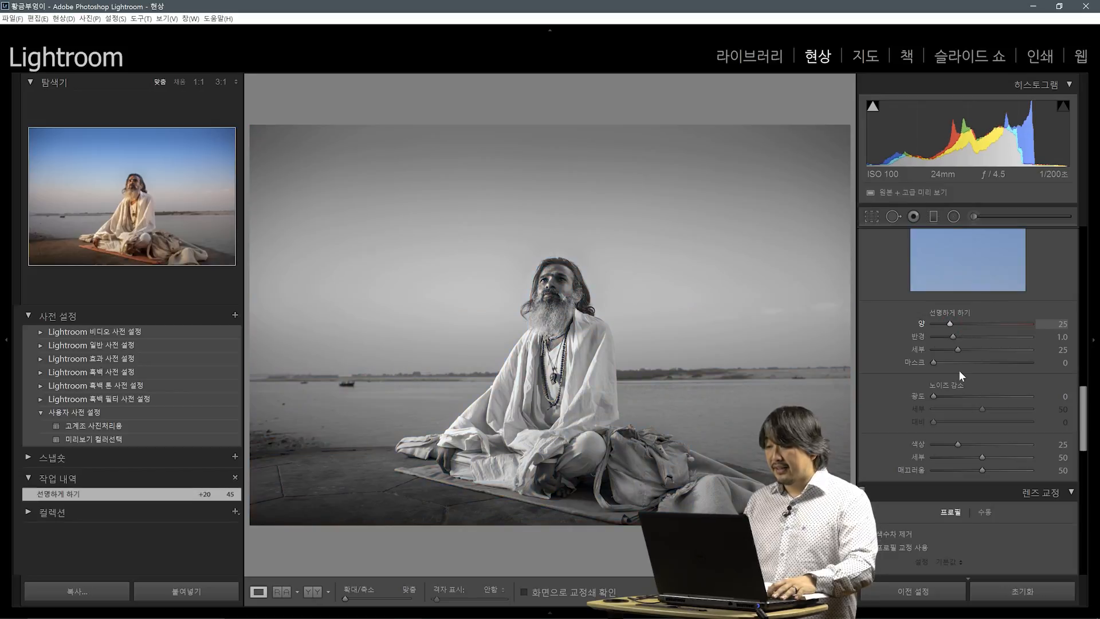
pyautogui.press('Return')
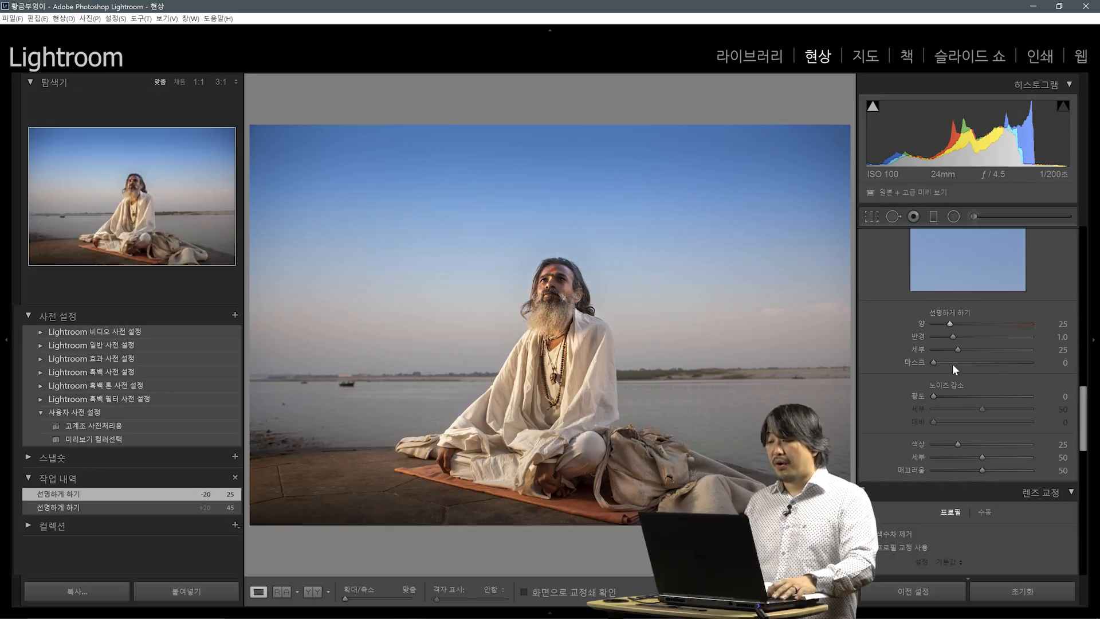
# Step: Exaggerate the sharpening to 150 with the face viewed close up, set the edge masking to 46, and reduce the sharpening amount to 46
pyautogui.moveTo(951, 325); pyautogui.dragTo(1048, 323)
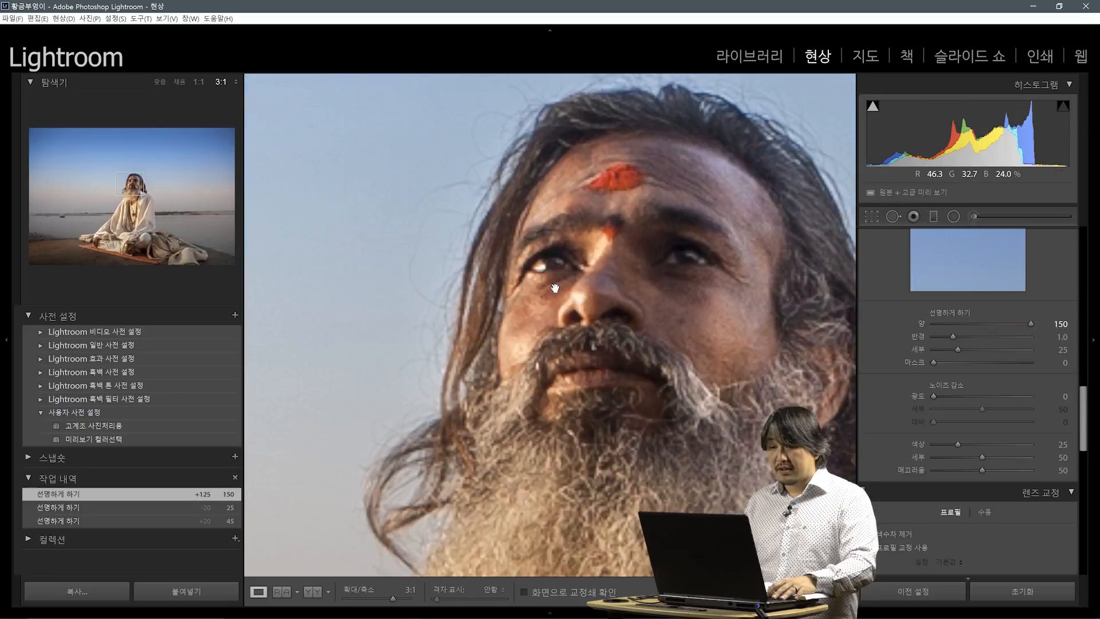
pyautogui.click(546, 285)
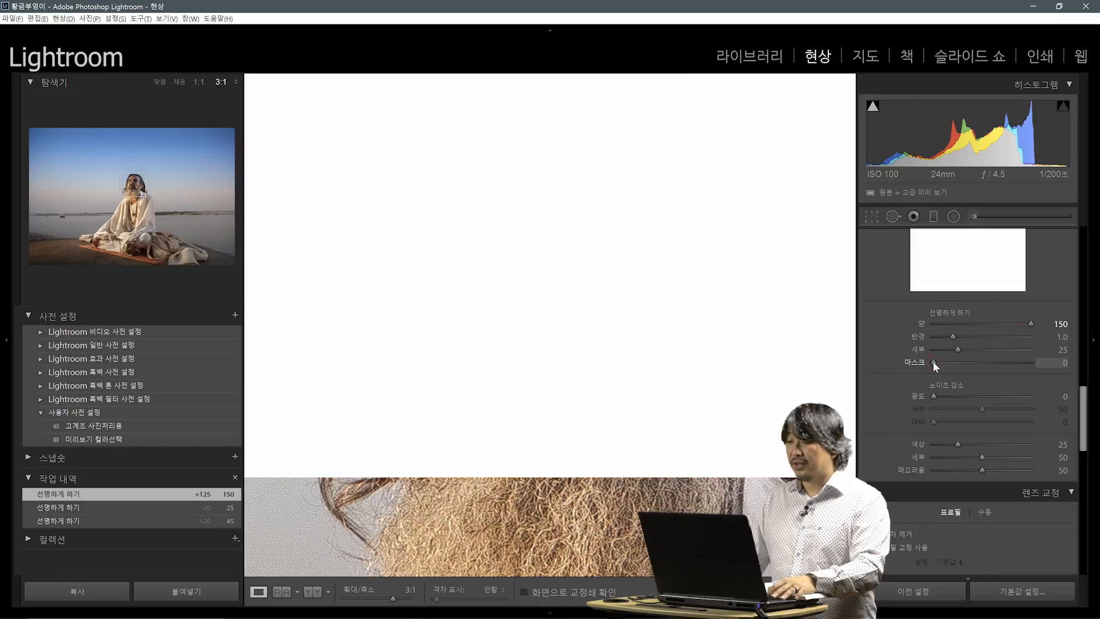
pyautogui.keyDown('alt'); pyautogui.click(933, 363); pyautogui.keyUp('alt')
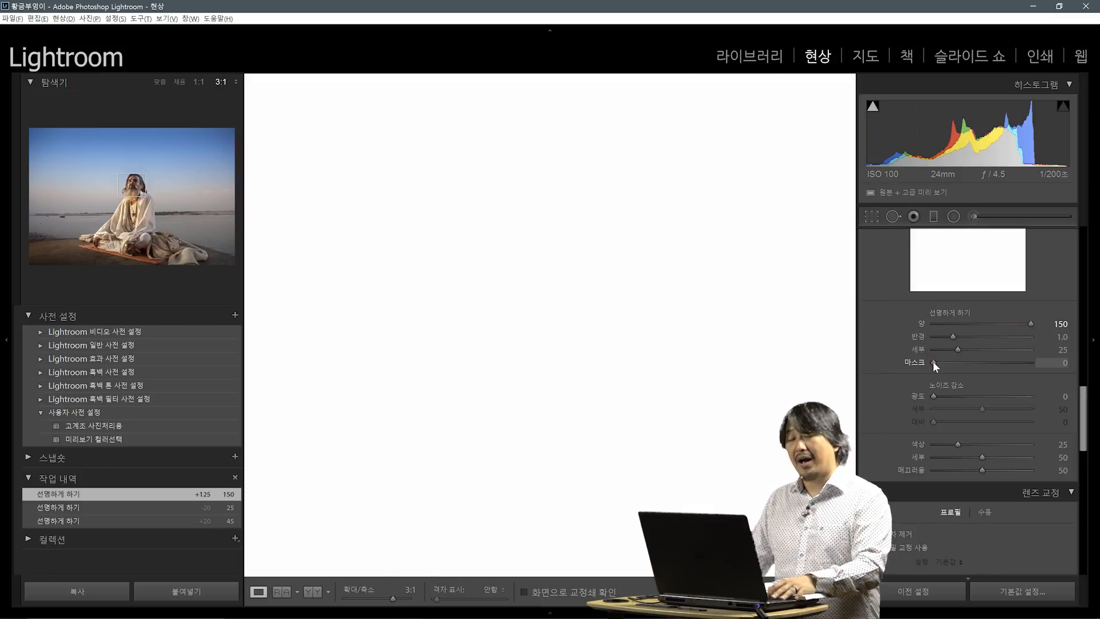
pyautogui.moveTo(933, 361); pyautogui.dragTo(981, 359)
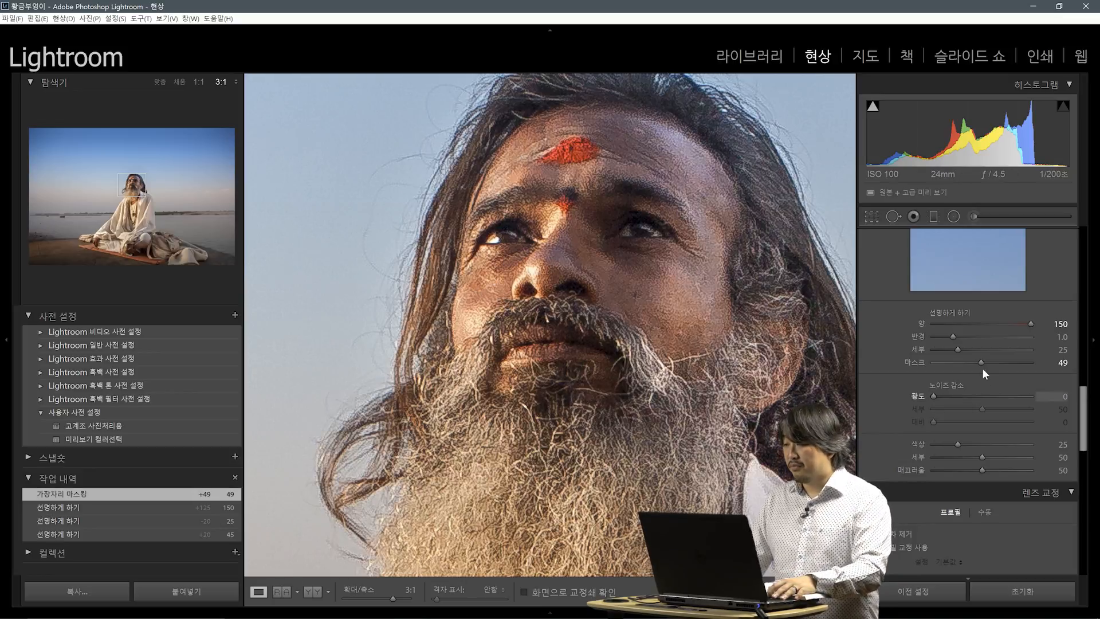
pyautogui.keyDown('alt'); pyautogui.click(982, 362); pyautogui.keyUp('alt')
pyautogui.moveTo(981, 361); pyautogui.dragTo(965, 328)
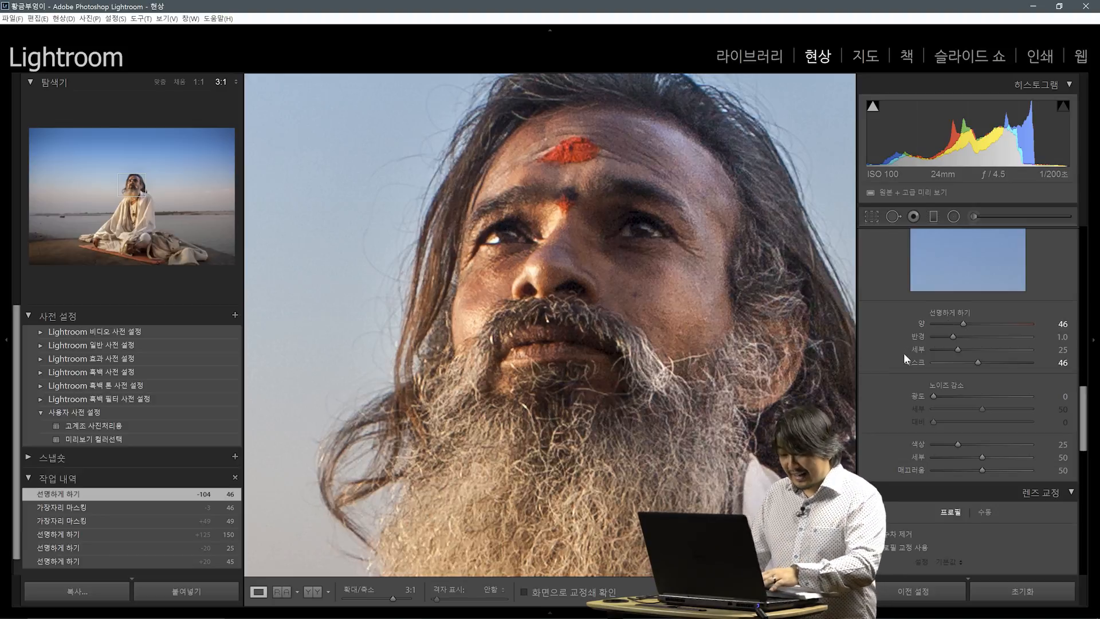
# Step: Return to the library grid, open the first Milky Way photo for developing, and view the top of the carved stone at 3:1
pyautogui.press('g')
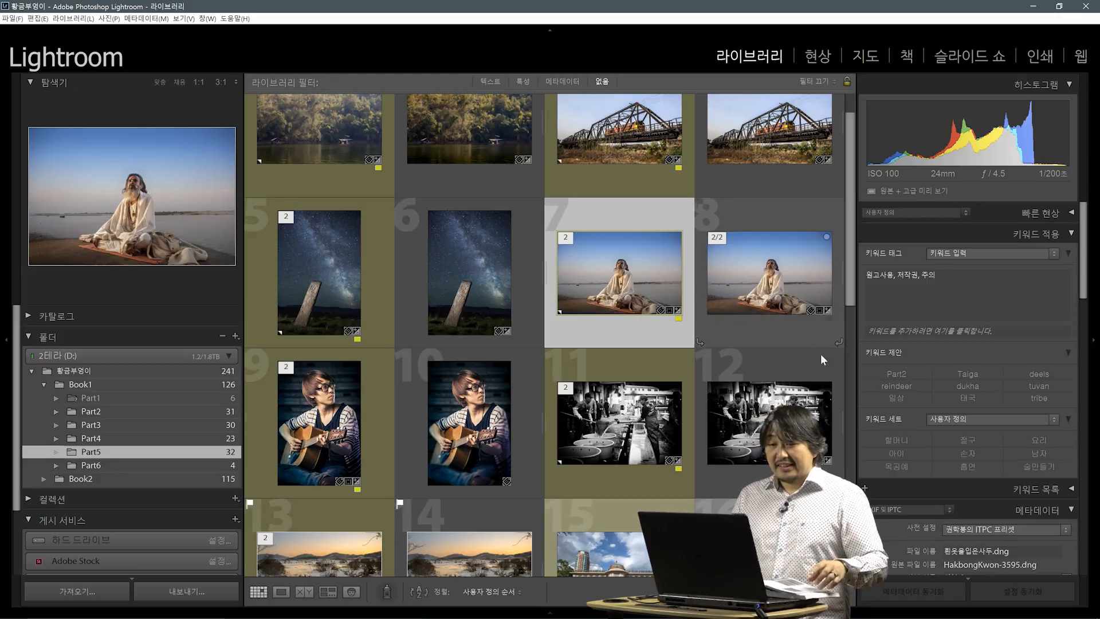
pyautogui.click(292, 246)
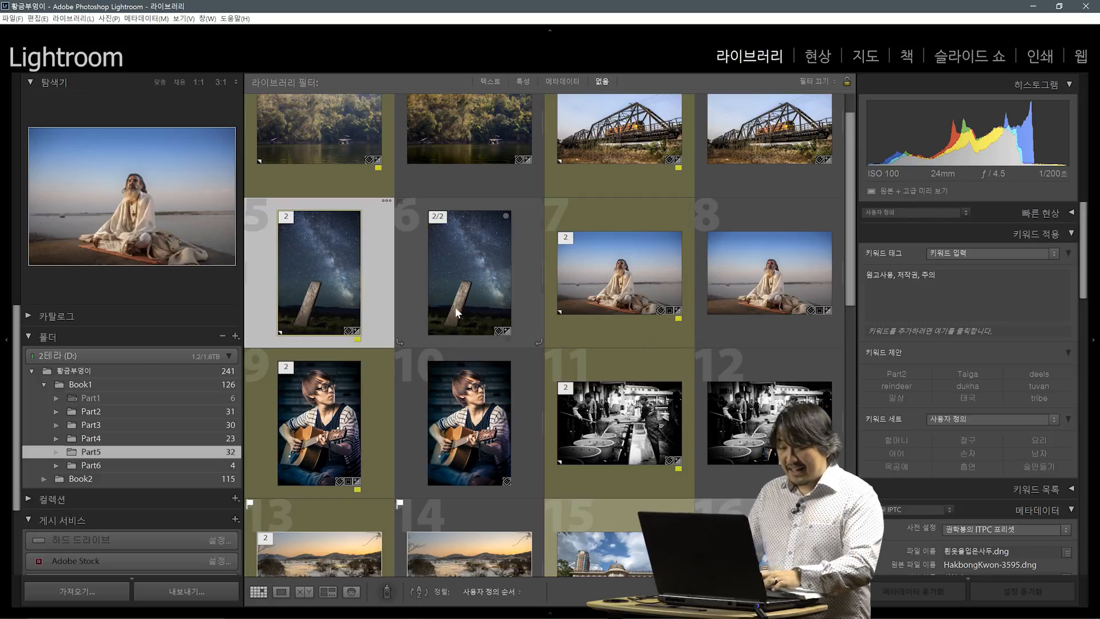
pyautogui.press('d')
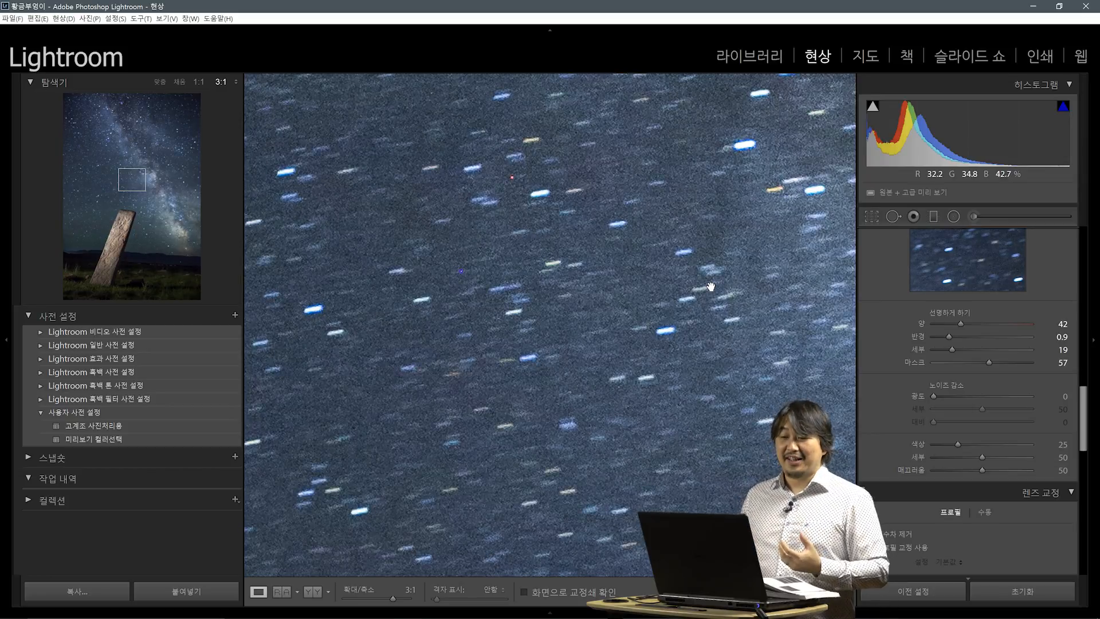
pyautogui.click(710, 298)
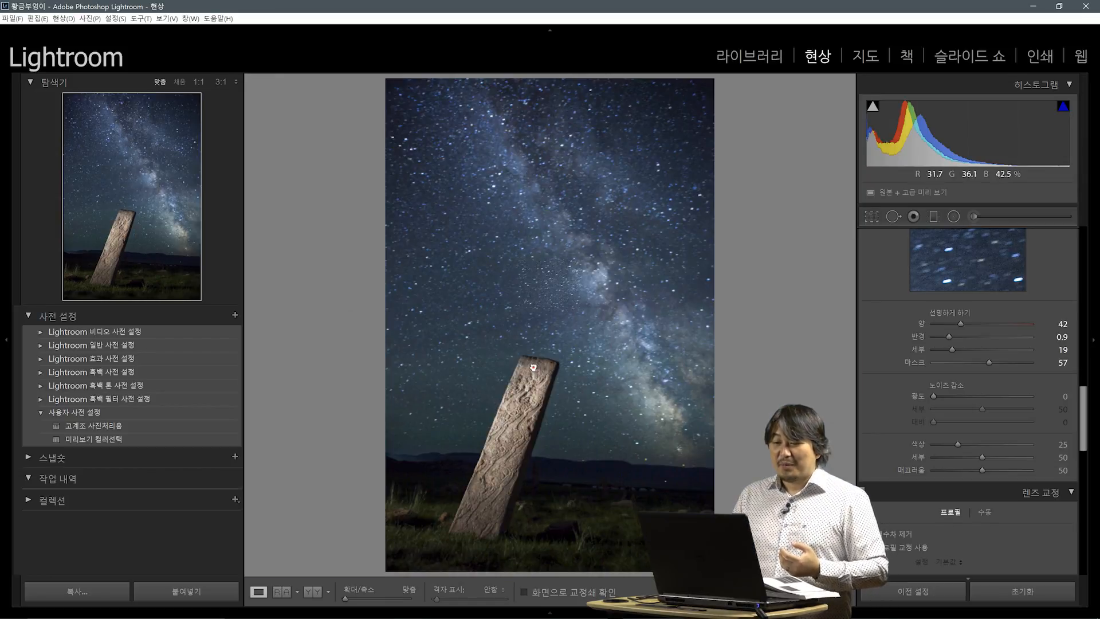
pyautogui.click(541, 352)
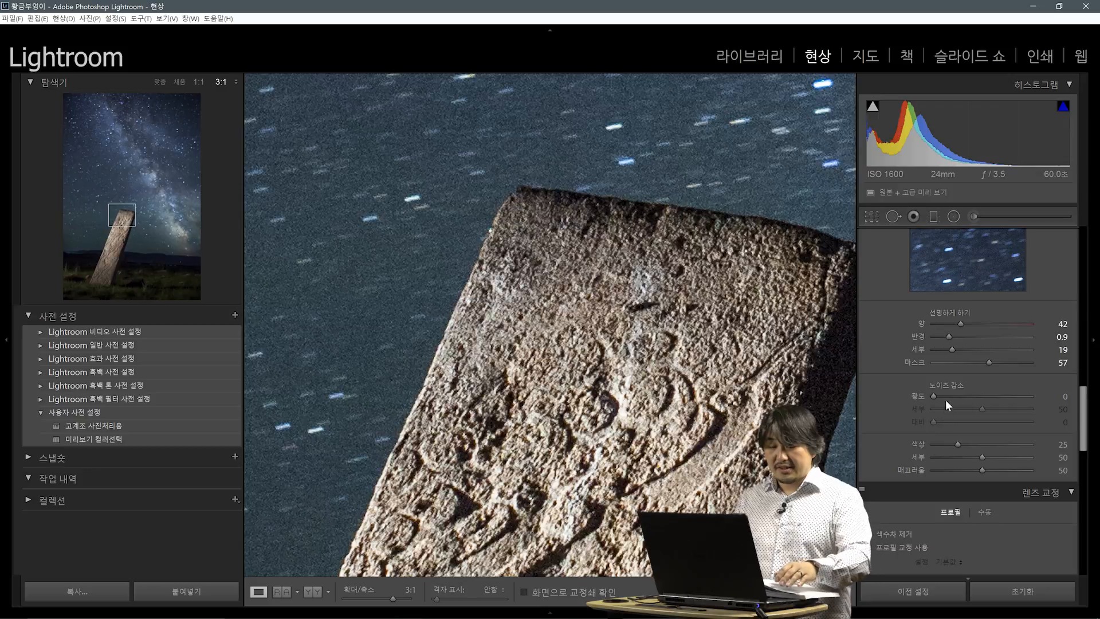
# Step: Set the luminance noise reduction to 41 and the color noise reduction to 37 on the Milky Way photo
pyautogui.moveTo(934, 396); pyautogui.dragTo(969, 395)
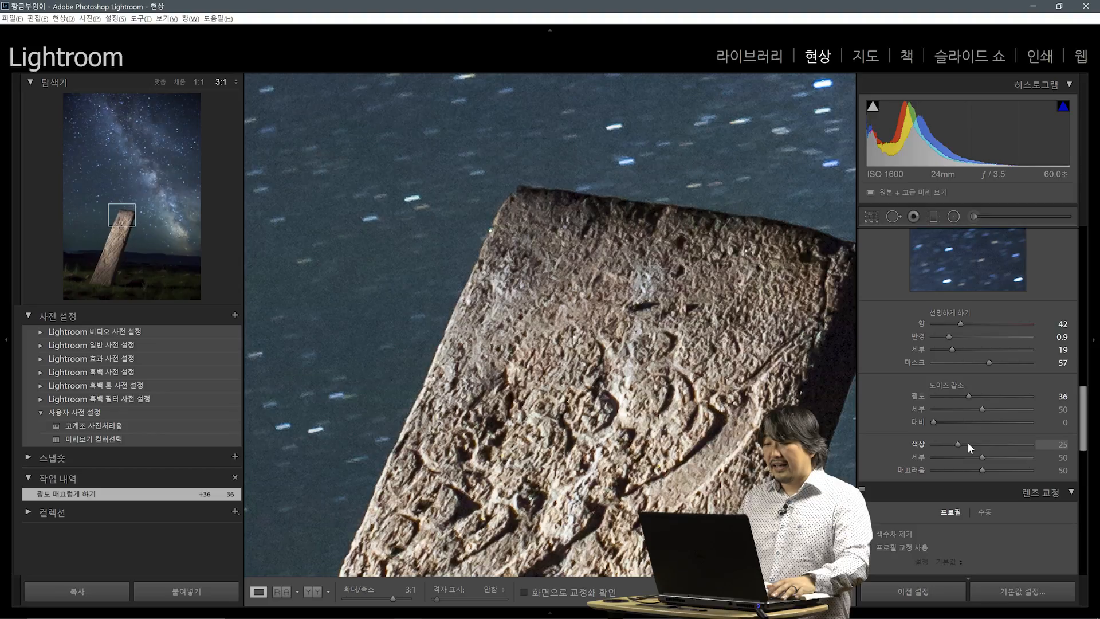
pyautogui.click(977, 443)
pyautogui.moveTo(979, 423); pyautogui.dragTo(969, 422)
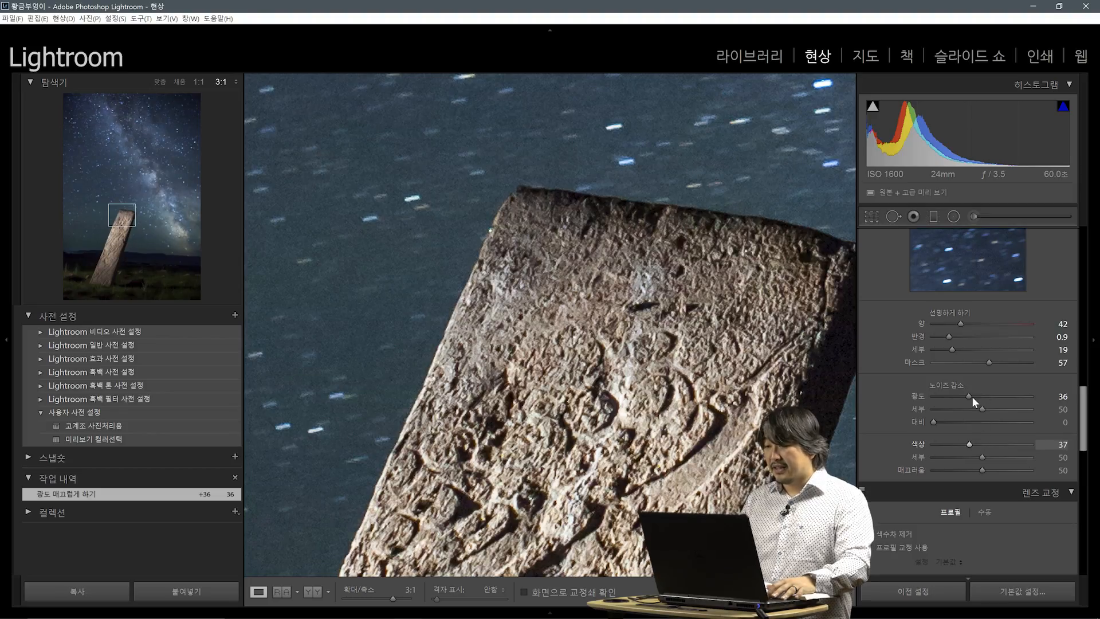
pyautogui.click(986, 398)
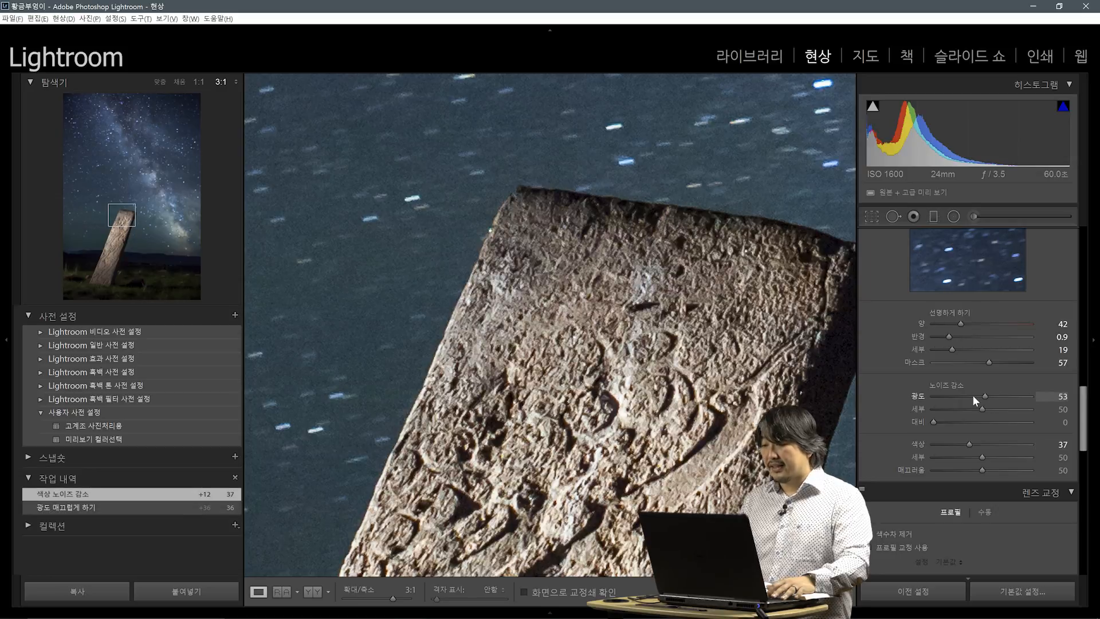
pyautogui.moveTo(972, 394); pyautogui.dragTo(992, 422)
# Step: Try a luminance contrast of 32 with the grayscale preview and set the contrast back to 0
pyautogui.press('alt')
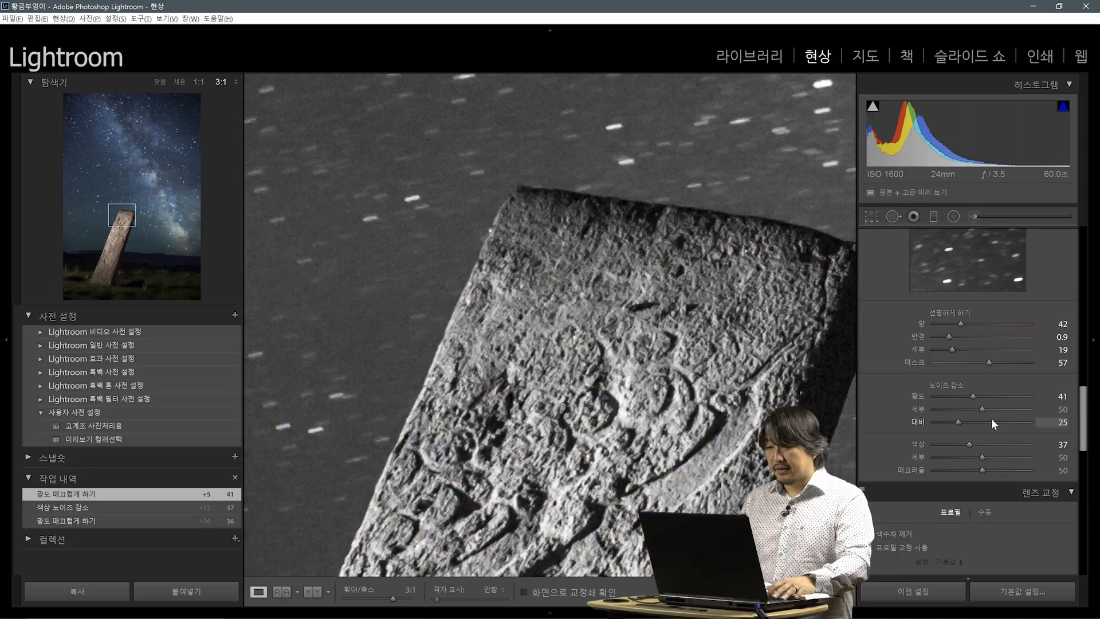
pyautogui.click(967, 422)
pyautogui.moveTo(966, 423); pyautogui.dragTo(930, 424)
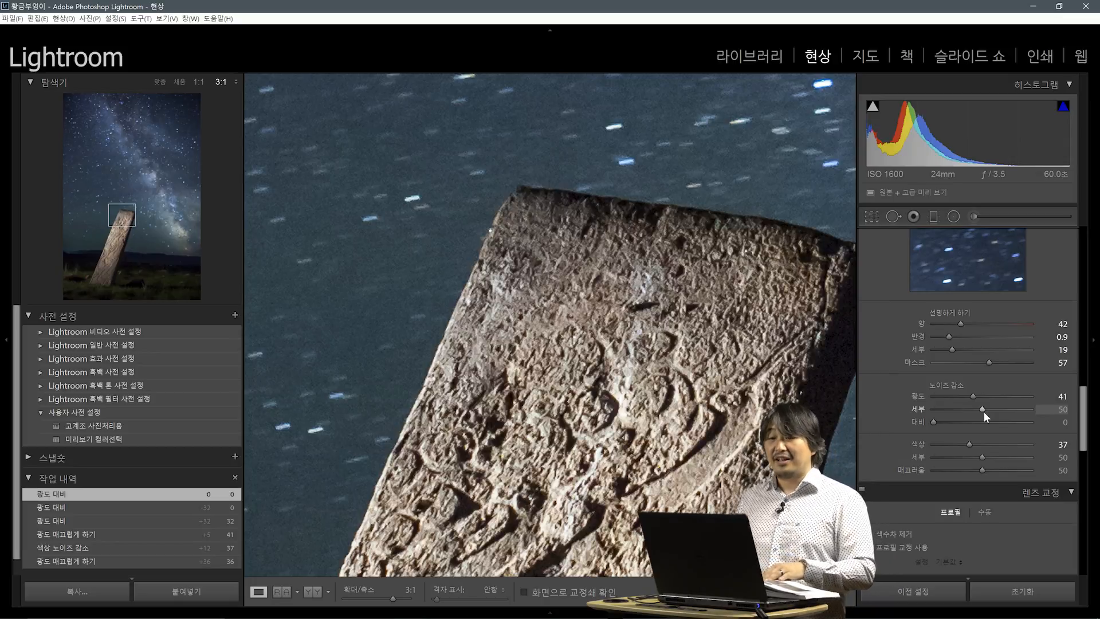
# Step: Return to the library grid and browse to the photos further down the Part5 folder
pyautogui.press('g')
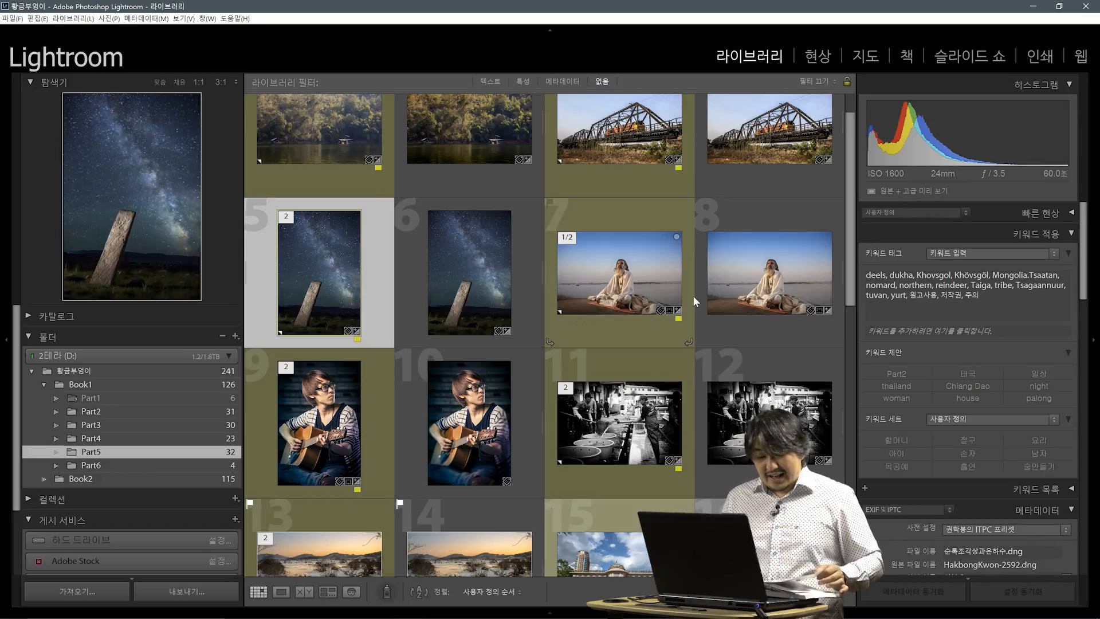
pyautogui.scroll(-6, 691, 303)
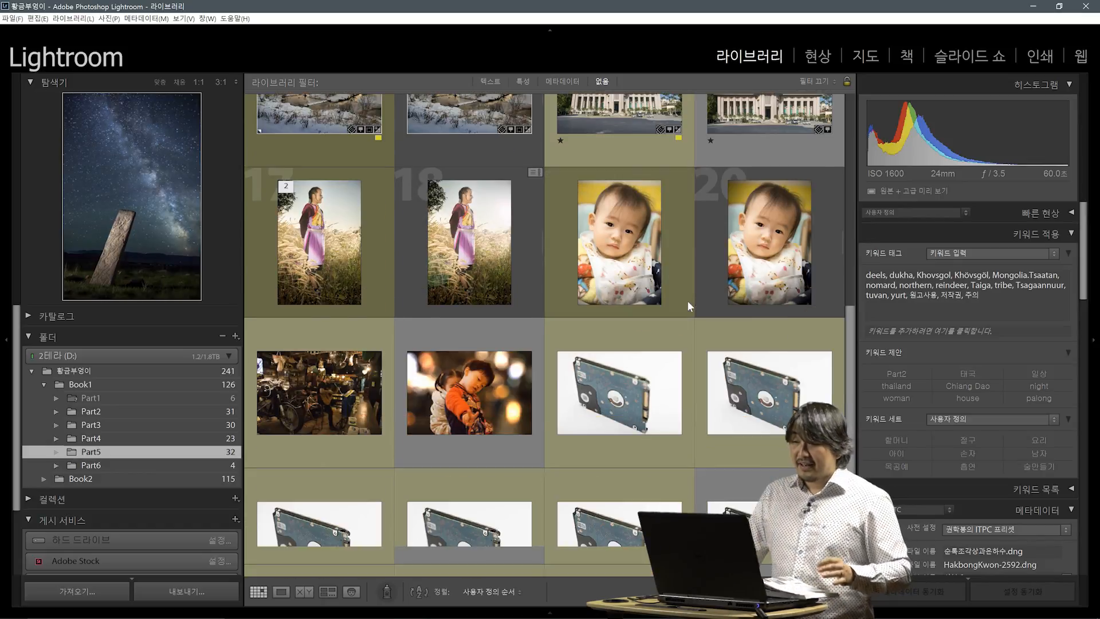